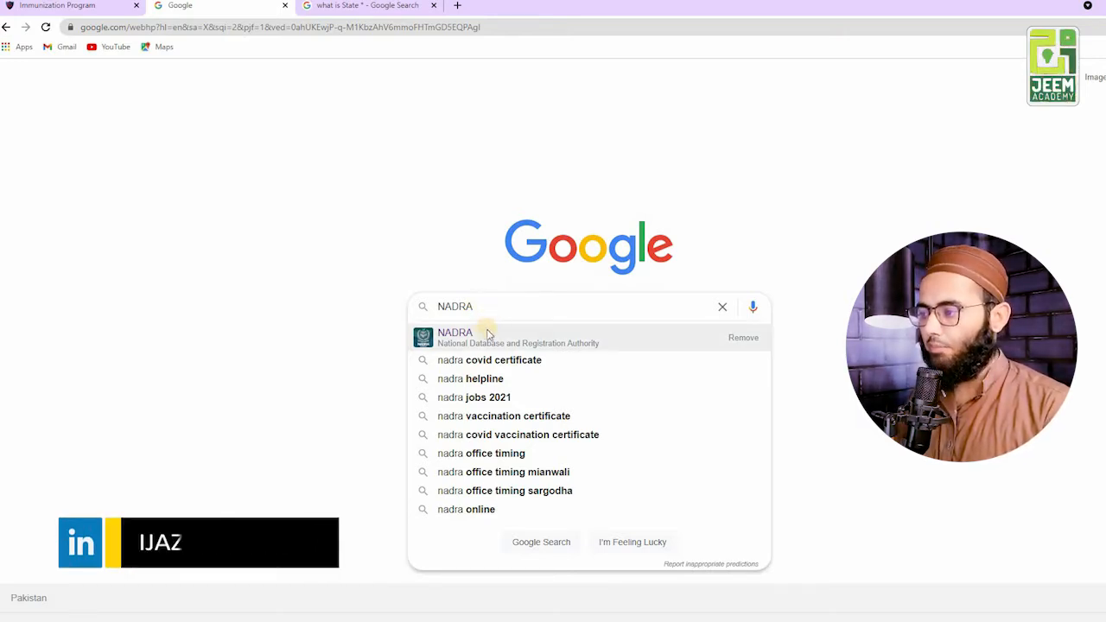
# Search Google for NADRA and open the official nadra.gov.pk website.
pyautogui.click(486, 334)
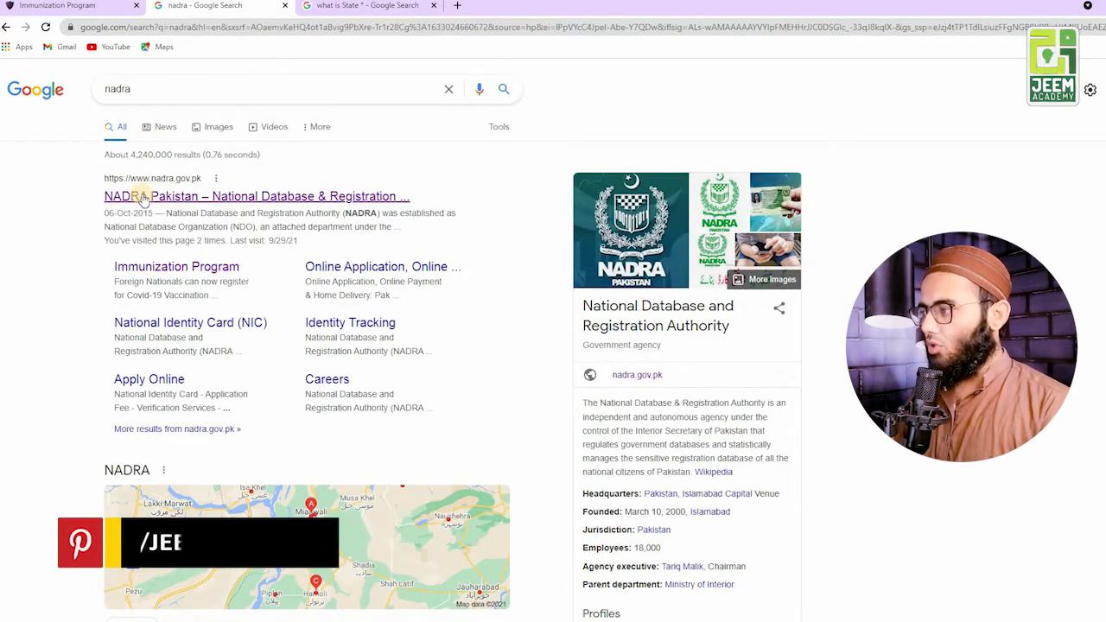
pyautogui.click(143, 197)
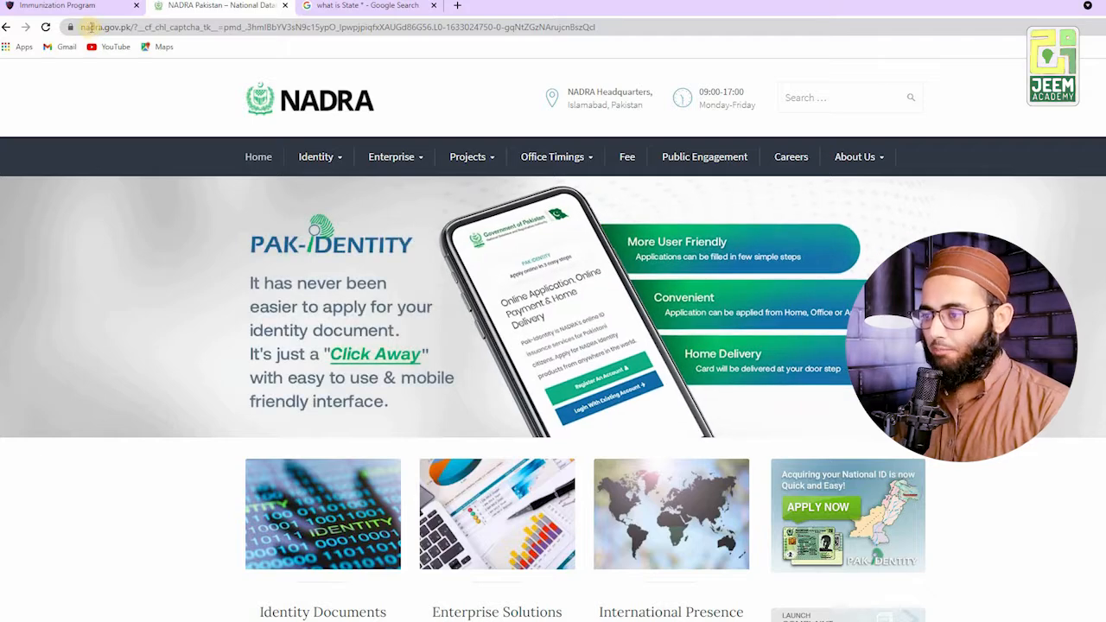
pyautogui.click(102, 28)
pyautogui.click(104, 29)
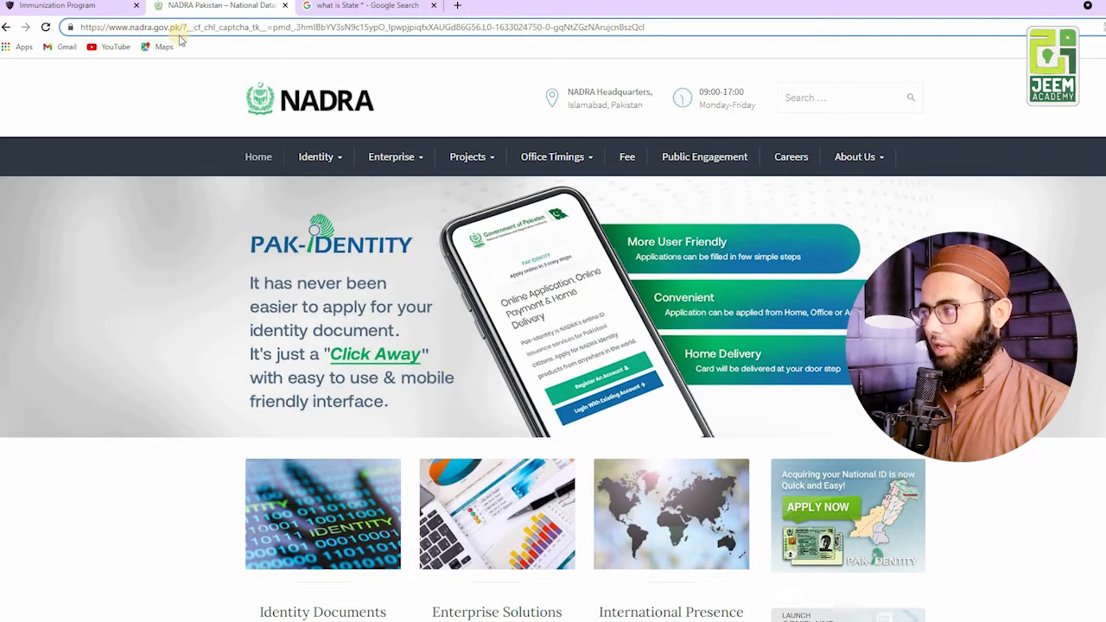
pyautogui.moveTo(195, 27); pyautogui.dragTo(728, 55)
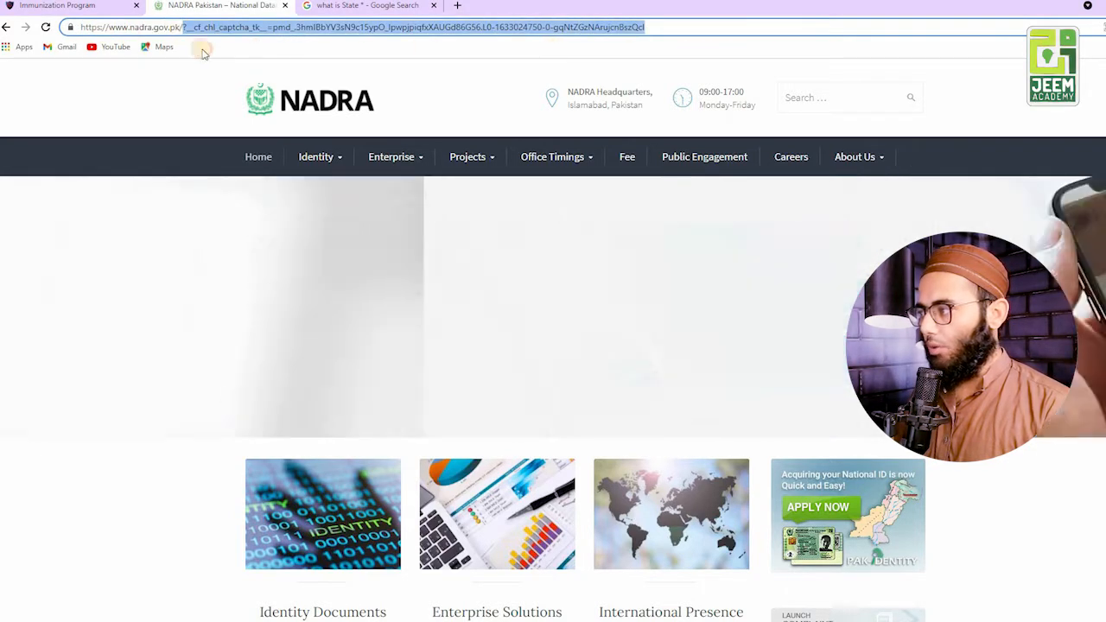
pyautogui.press('BackSpace')
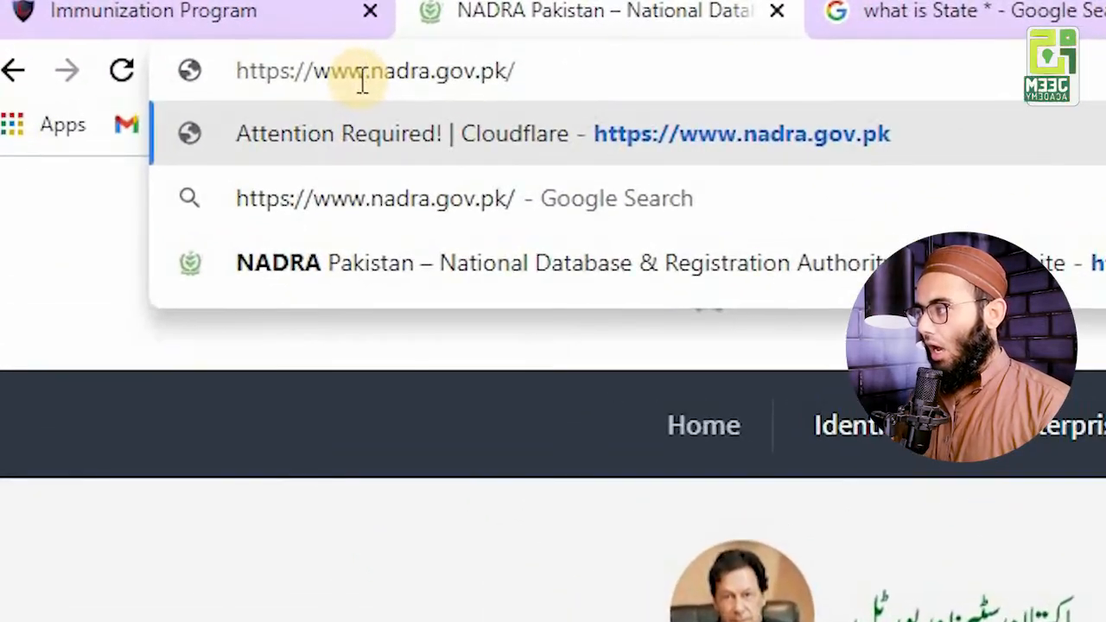
pyautogui.moveTo(365, 77); pyautogui.dragTo(223, 91)
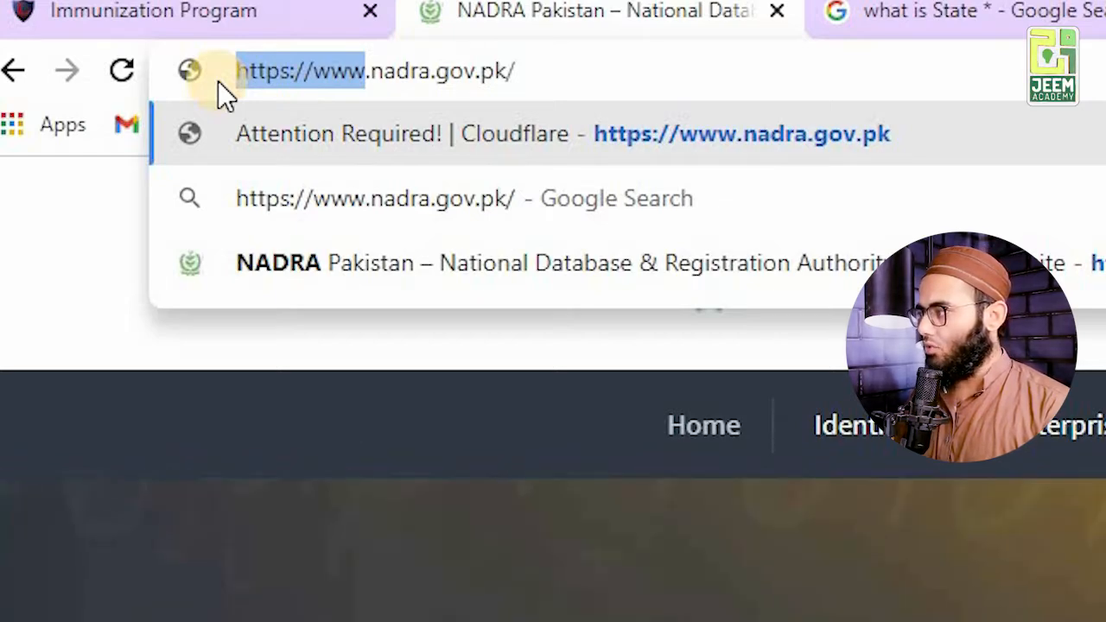
pyautogui.press('BackSpace')
pyautogui.write('NIMS')
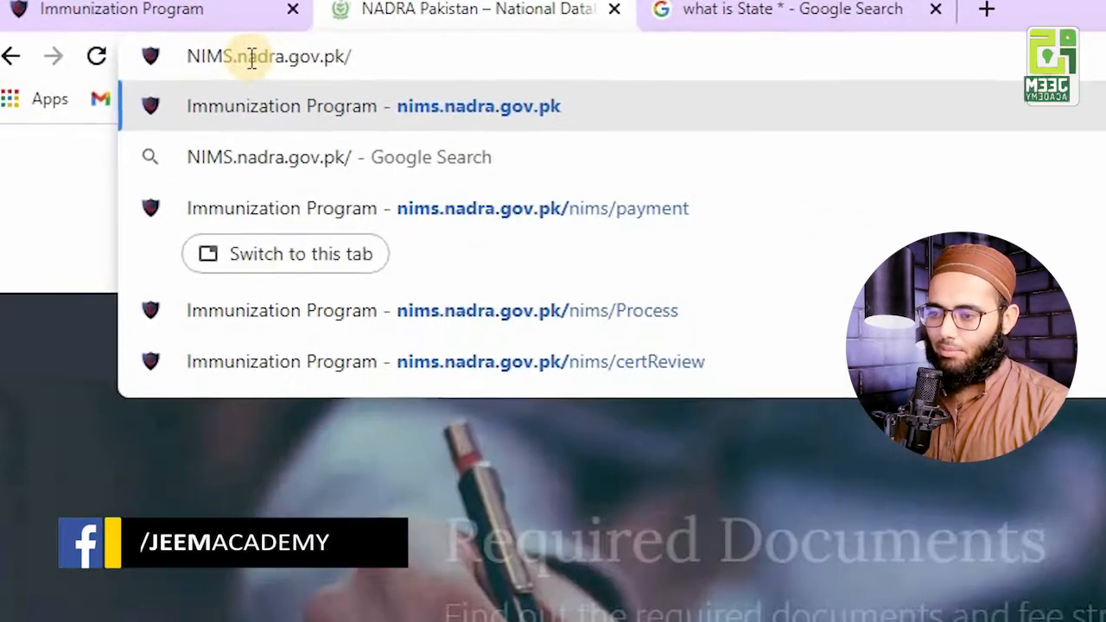
pyautogui.press('Return')
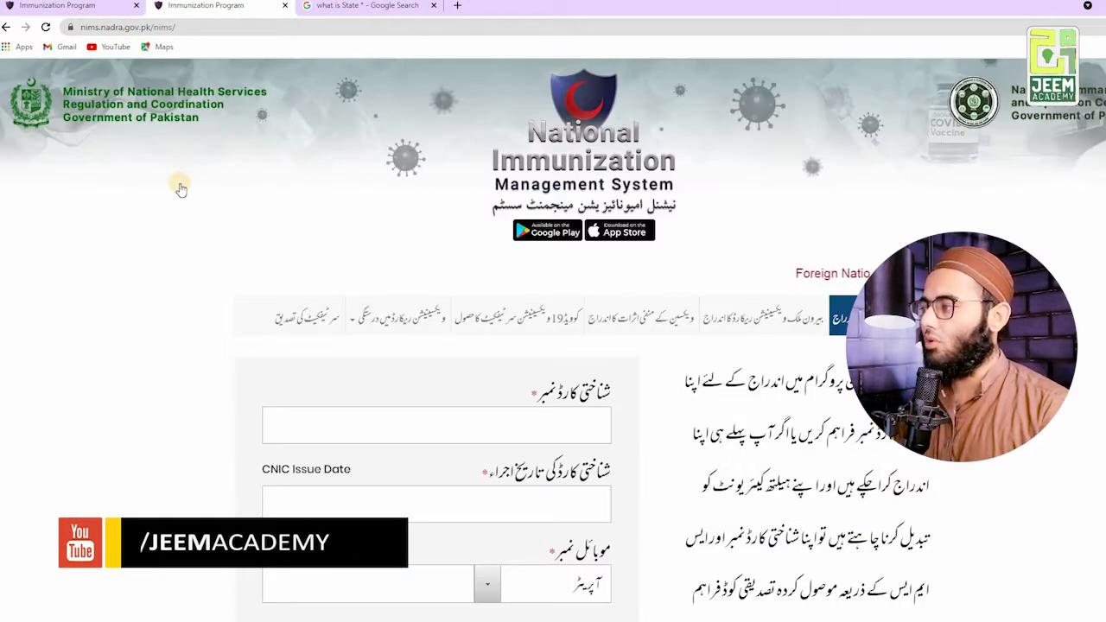
# Open the COVID-19 vaccination certificate page of the National Immunization Management System and bring its verification form into view.
pyautogui.scroll(-3, 181, 190)
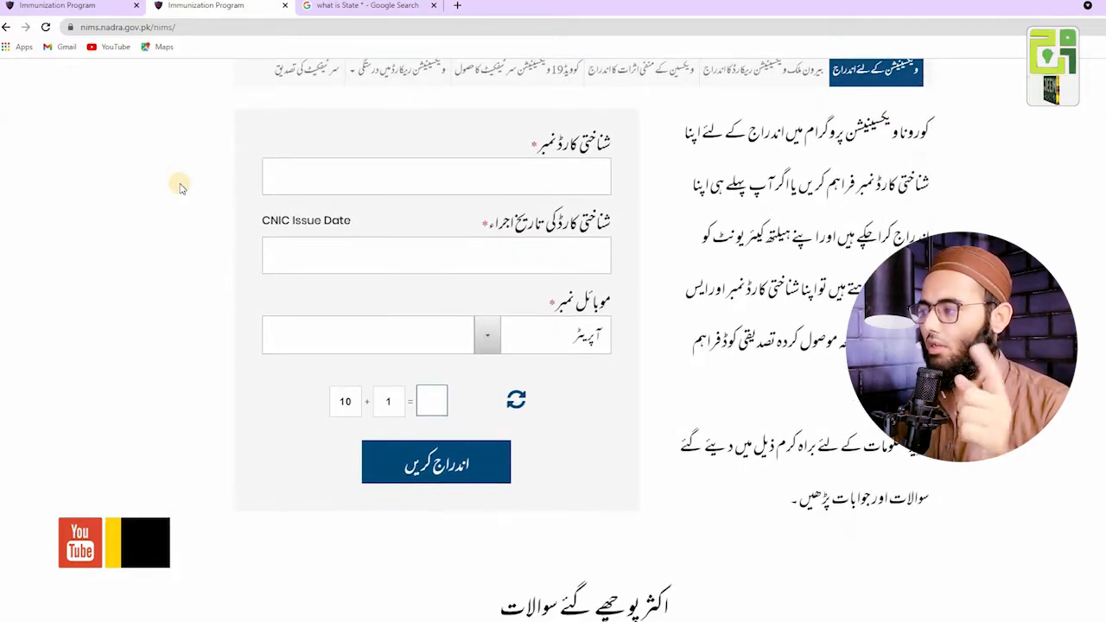
pyautogui.scroll(1, 180, 189)
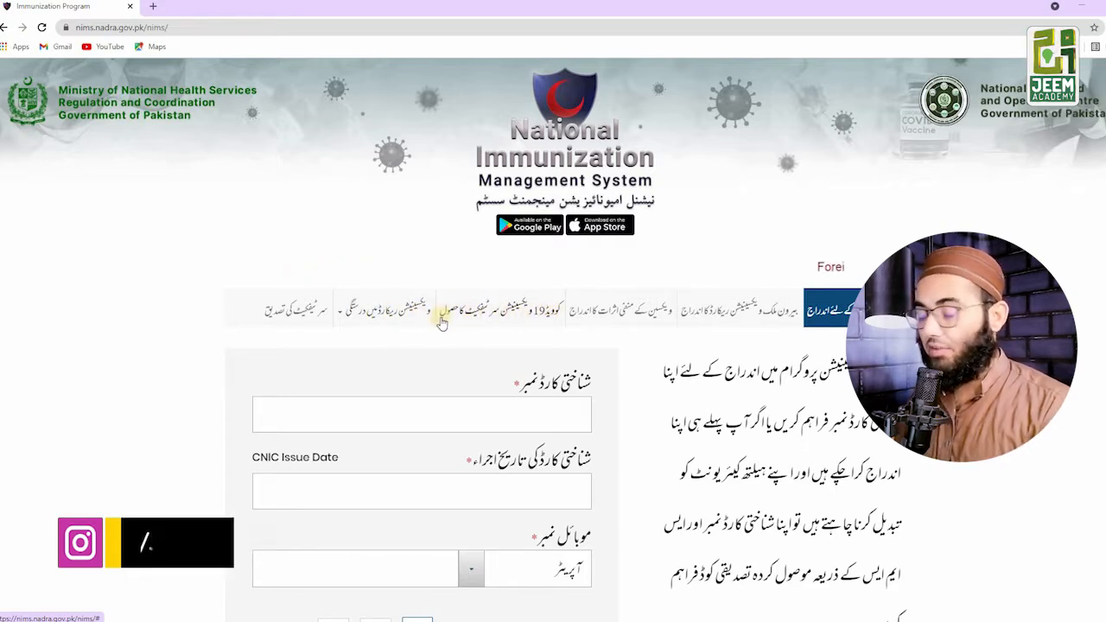
pyautogui.click(512, 317)
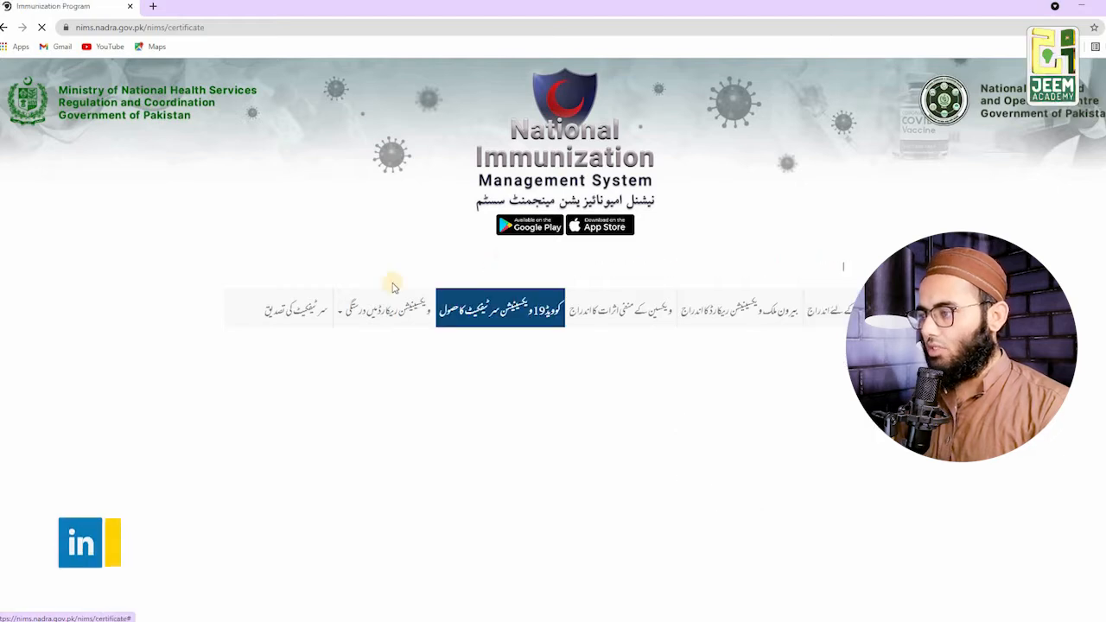
pyautogui.scroll(-2, 480, 323)
pyautogui.scroll(-1, 480, 322)
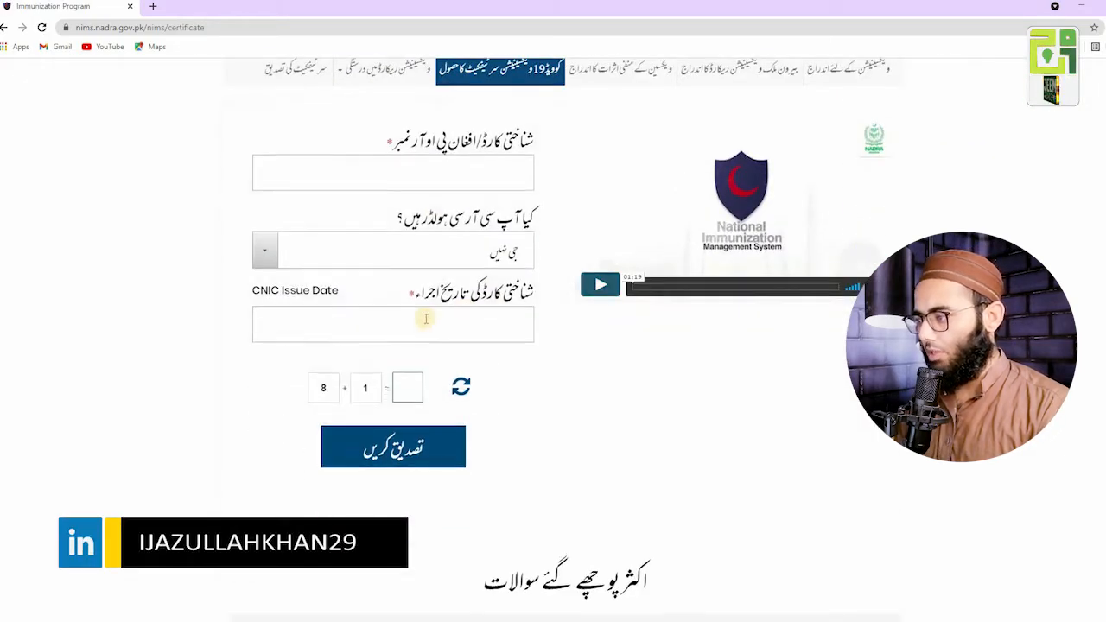
pyautogui.scroll(1, 375, 311)
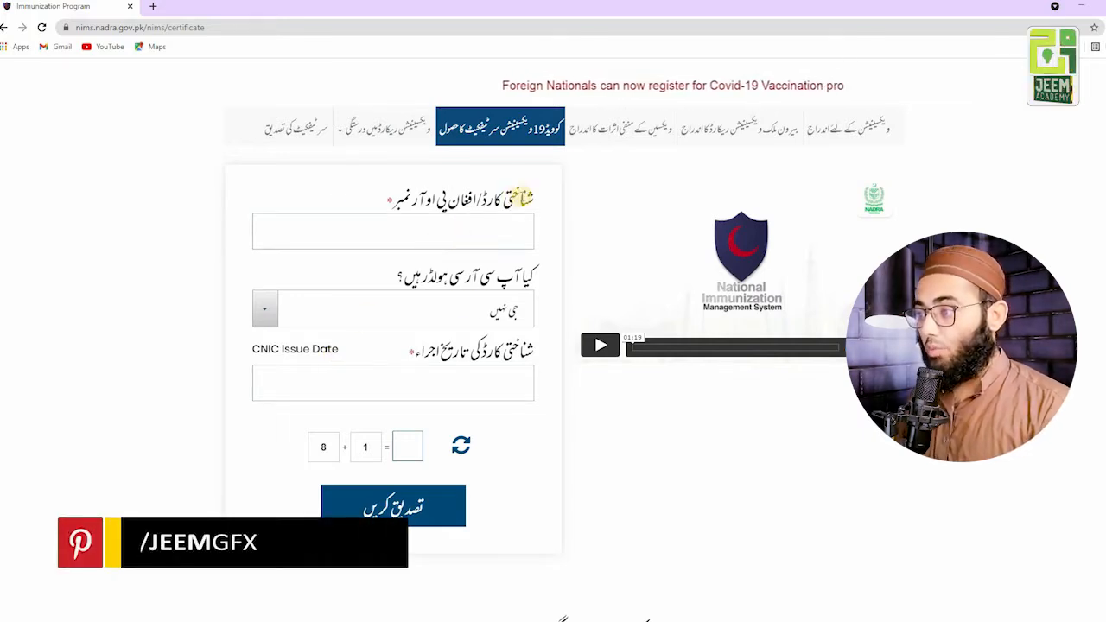
# Fill in the identity card number and choose the card's issue date in the certificate form.
pyautogui.moveTo(466, 199); pyautogui.dragTo(396, 199)
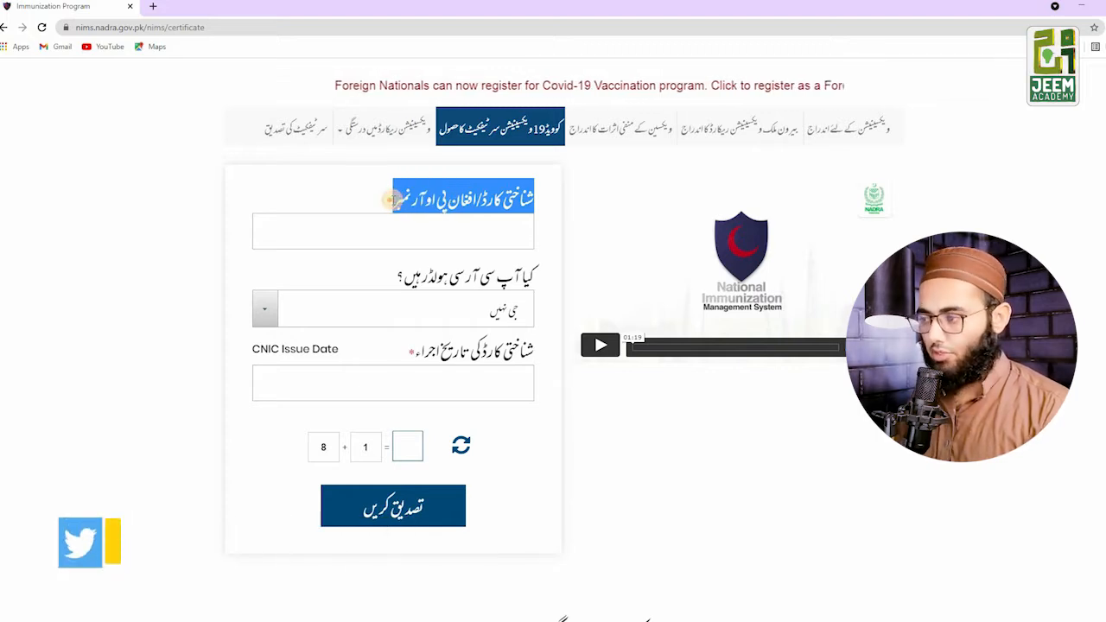
pyautogui.click(404, 227)
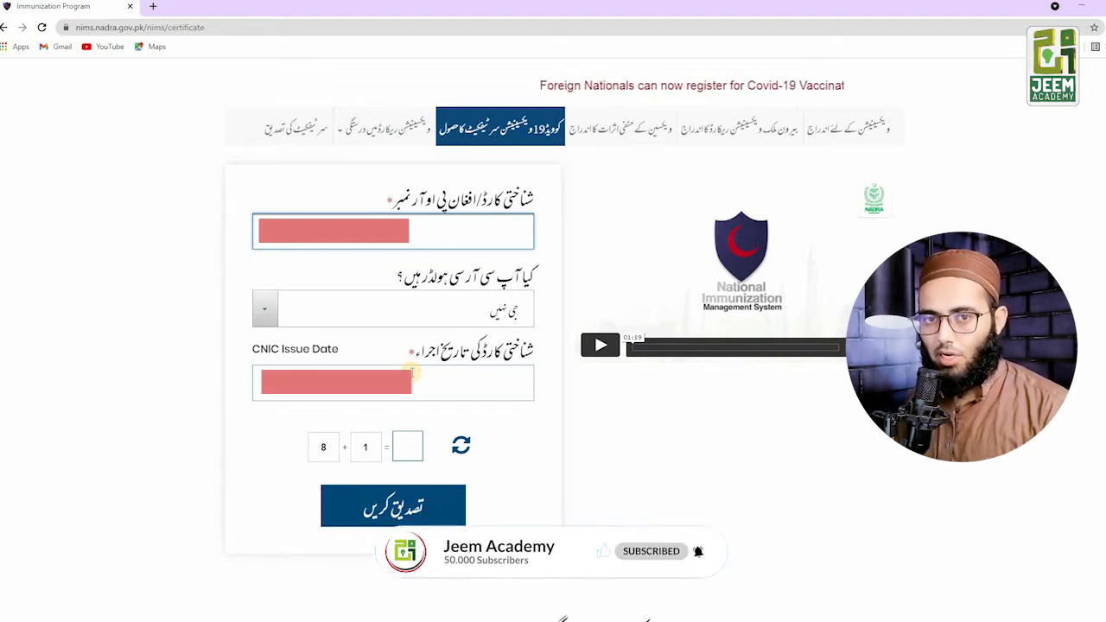
pyautogui.click(413, 372)
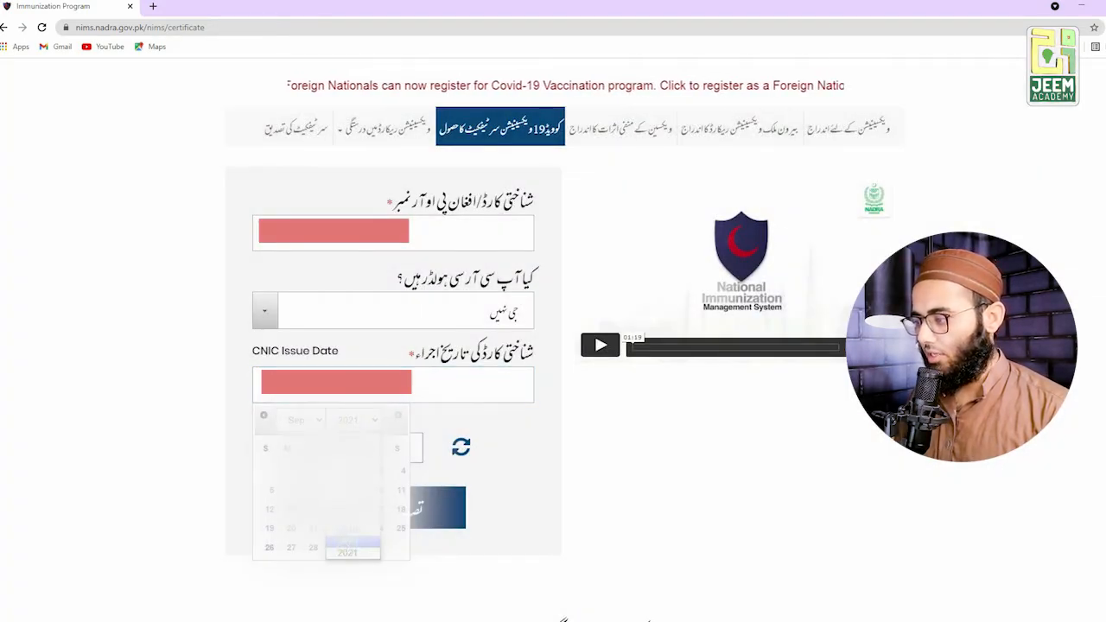
pyautogui.click(348, 544)
pyautogui.click(286, 421)
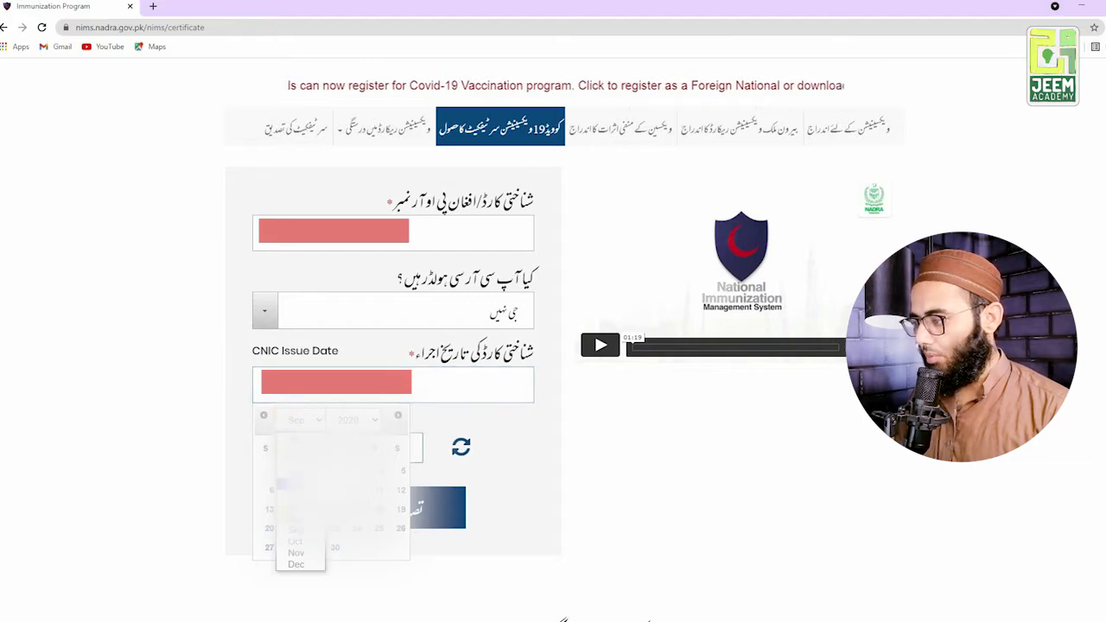
pyautogui.click(295, 519)
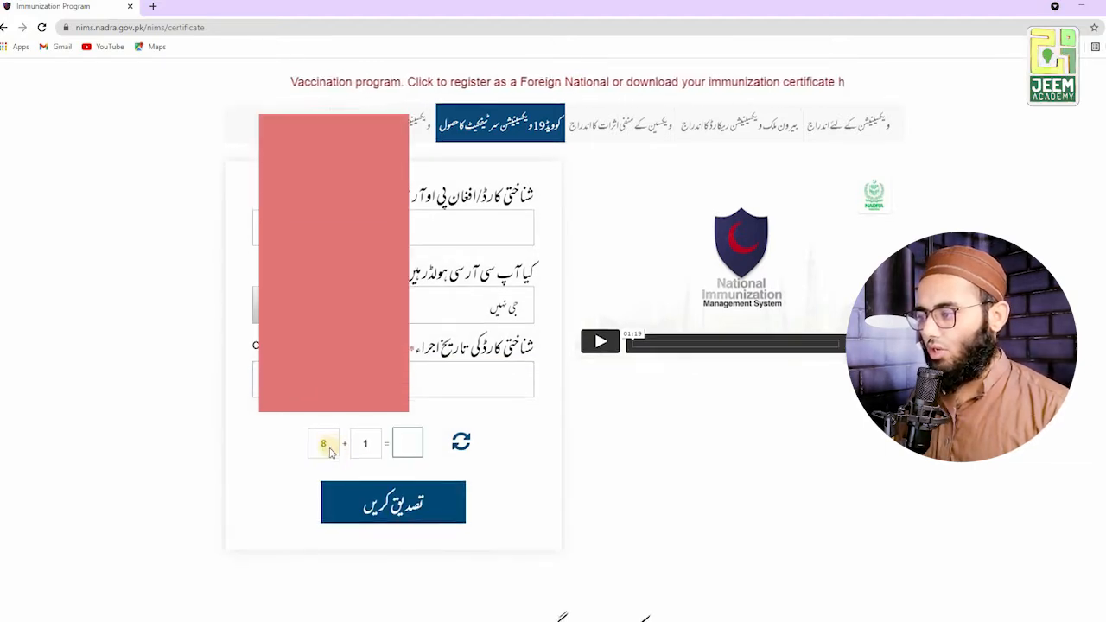
# Submit the certificate form with 9 as the answer to the sum, and confirm the listed vaccination details.
pyautogui.scroll(-1, 334, 453)
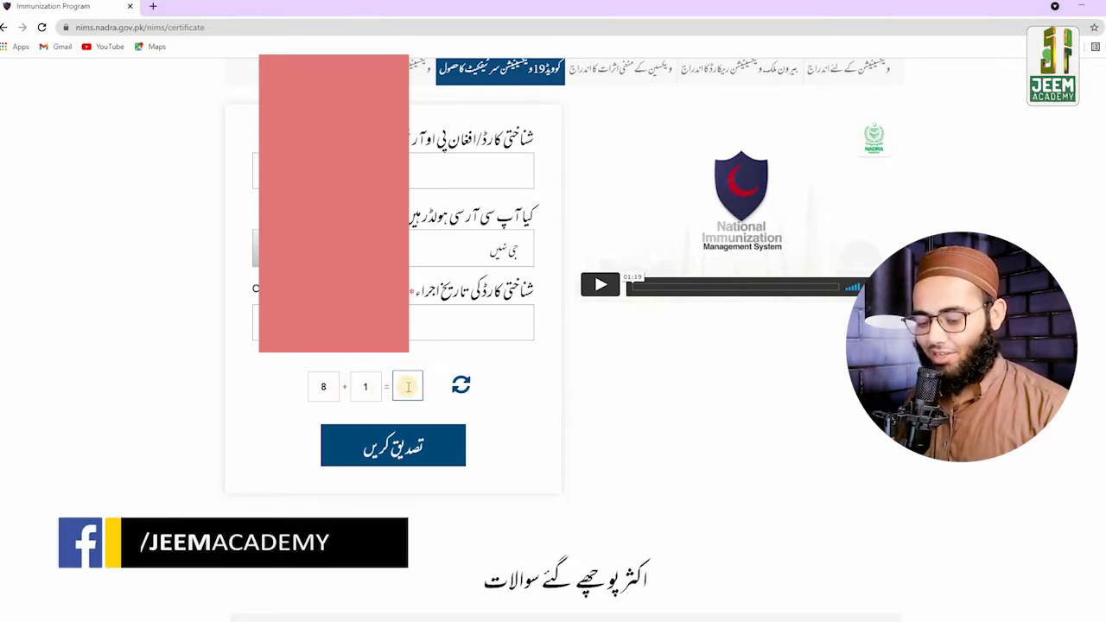
pyautogui.write('9')
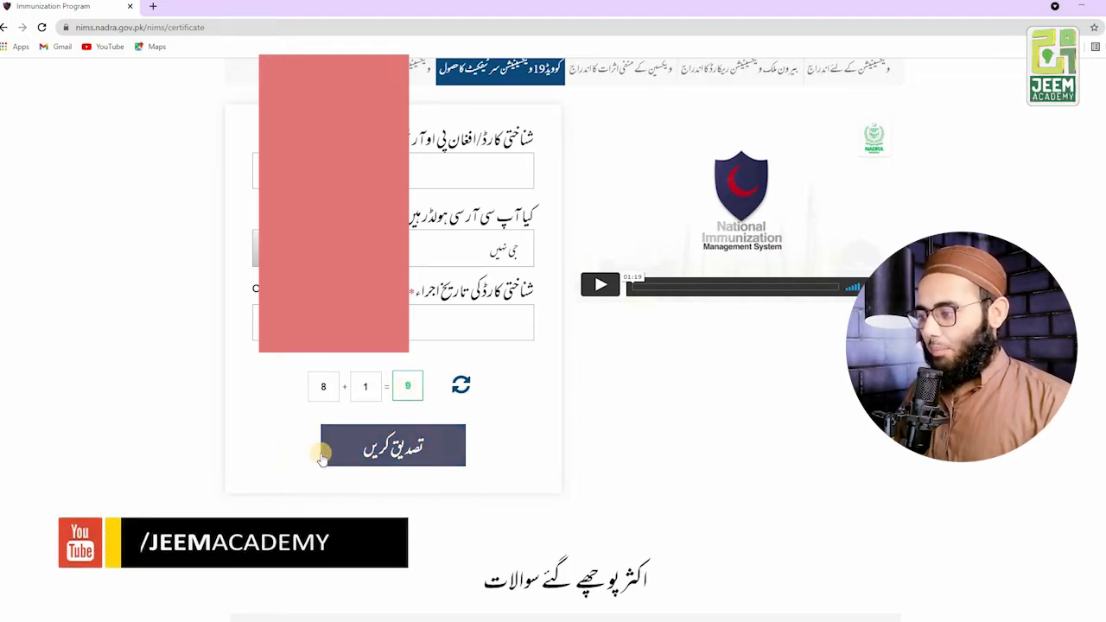
pyautogui.click(365, 454)
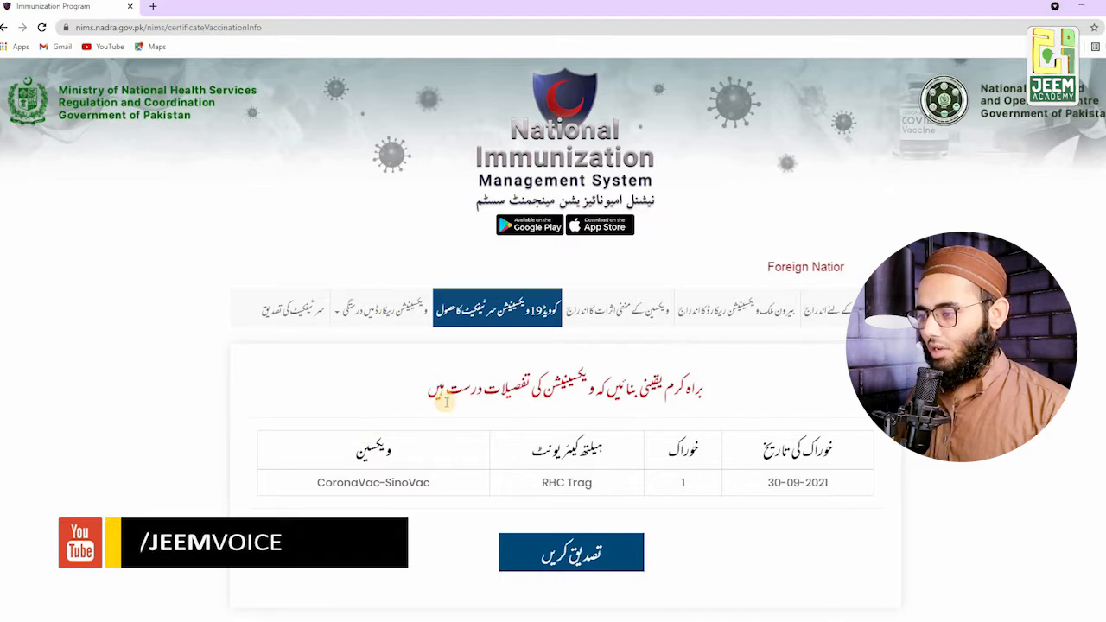
pyautogui.scroll(-1, 445, 402)
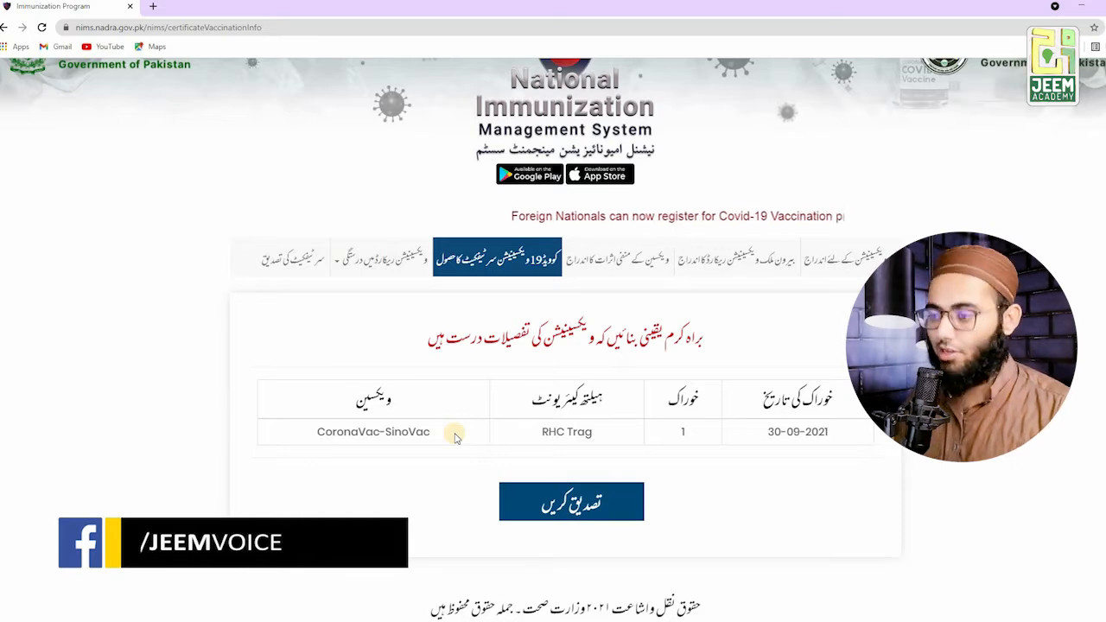
pyautogui.click(610, 504)
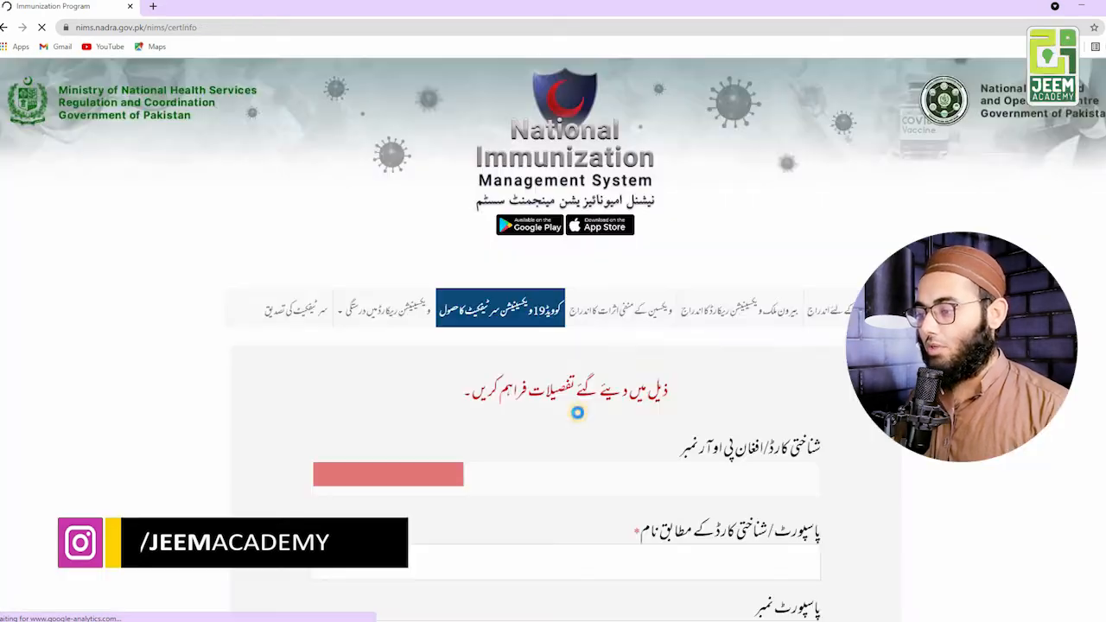
# Complete the applicant's name and passport number fields, set the nationality to Pakistan, and submit the details.
pyautogui.scroll(-3, 577, 413)
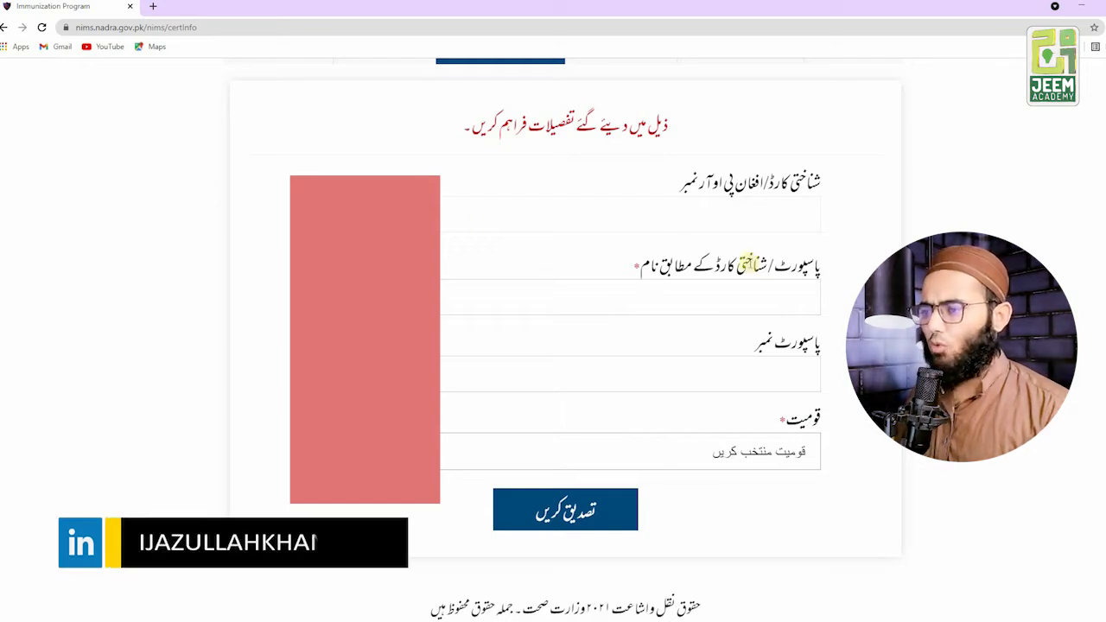
pyautogui.click(597, 297)
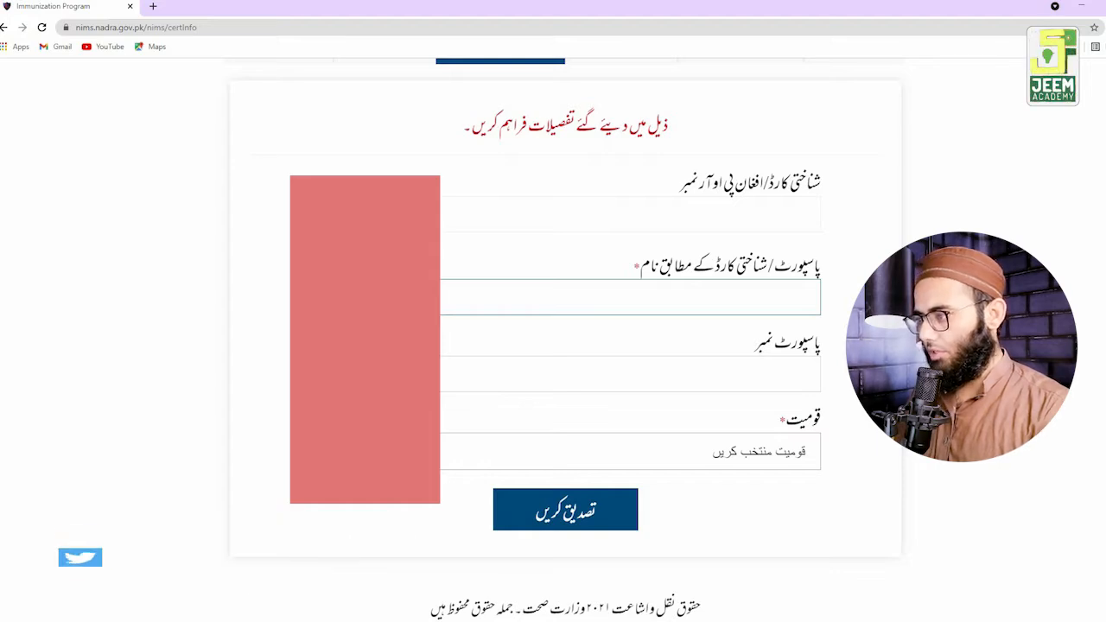
pyautogui.click(566, 374)
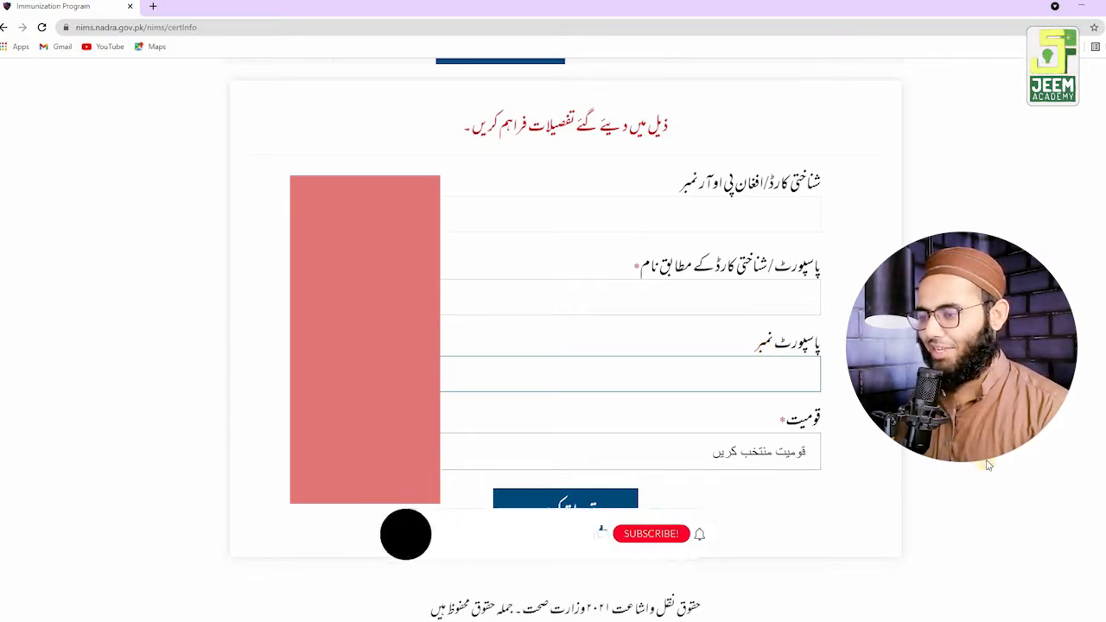
pyautogui.click(756, 463)
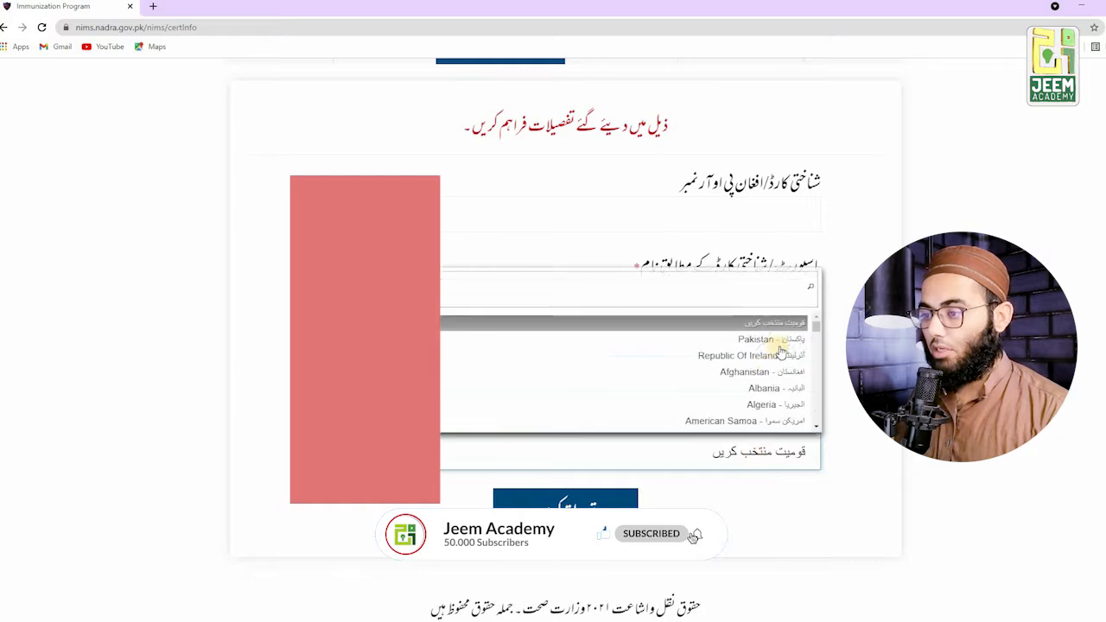
pyautogui.click(792, 342)
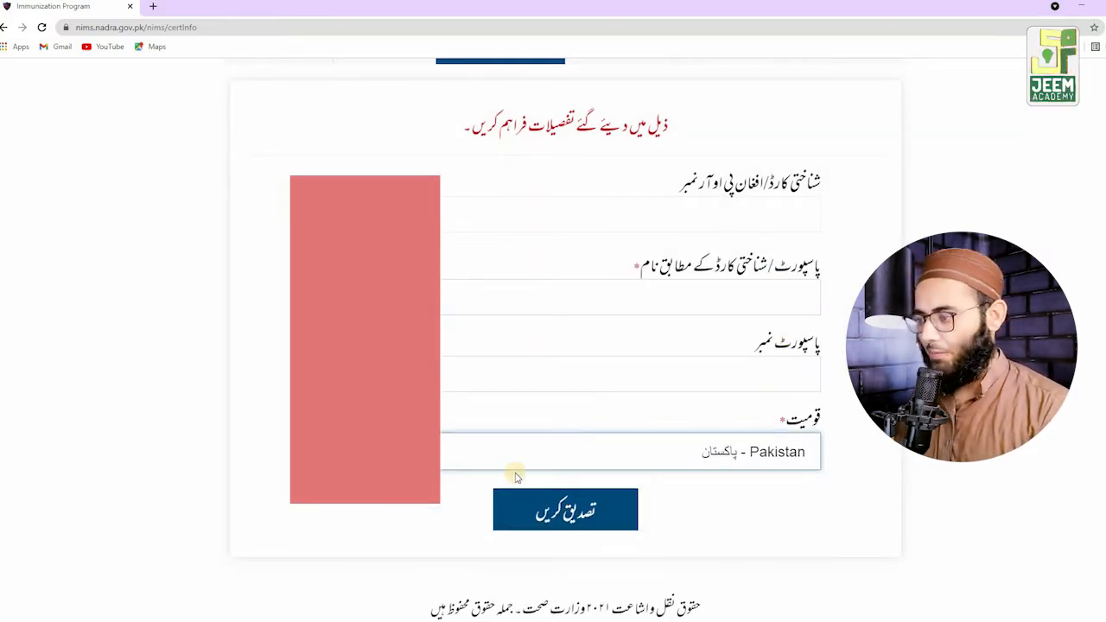
pyautogui.click(570, 520)
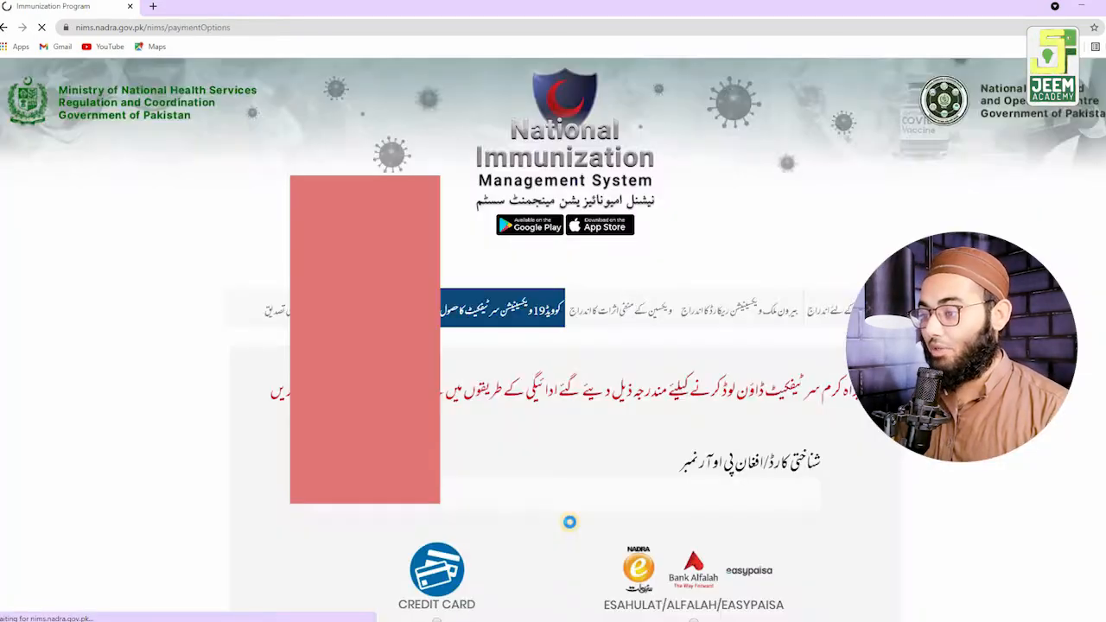
# Choose credit card as the payment method for the certificate and continue to the payment terms.
pyautogui.scroll(-2, 567, 510)
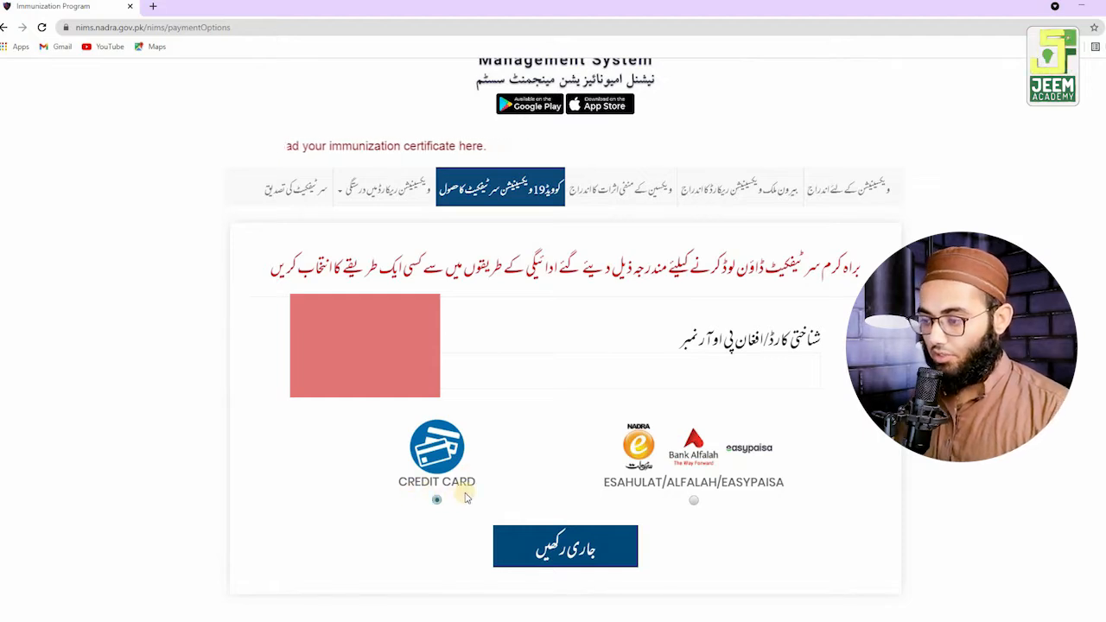
pyautogui.click(694, 501)
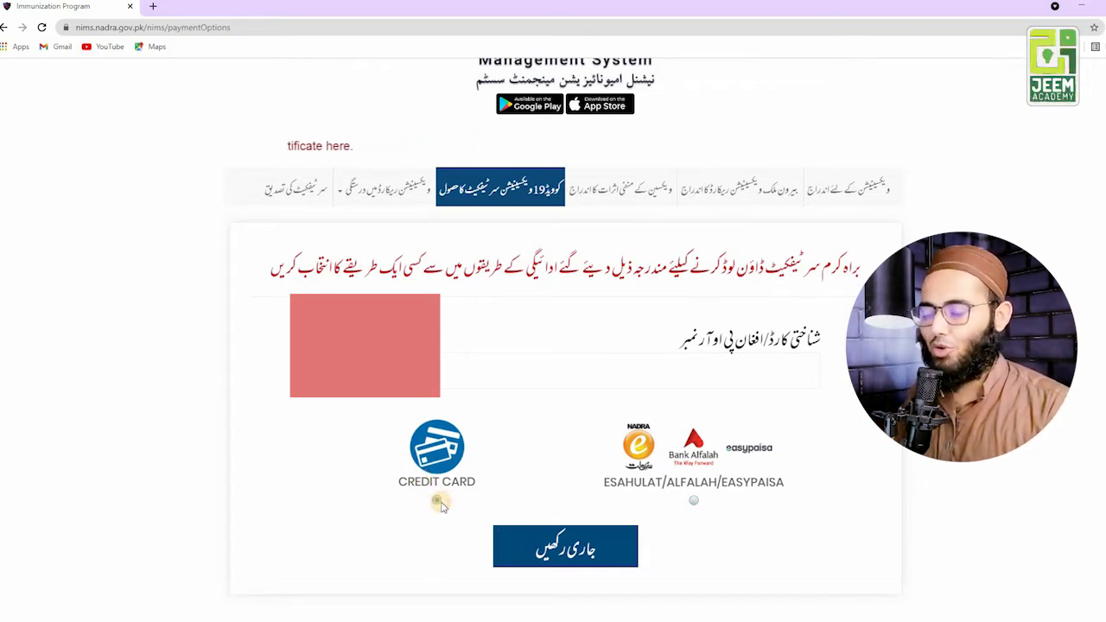
pyautogui.click(438, 503)
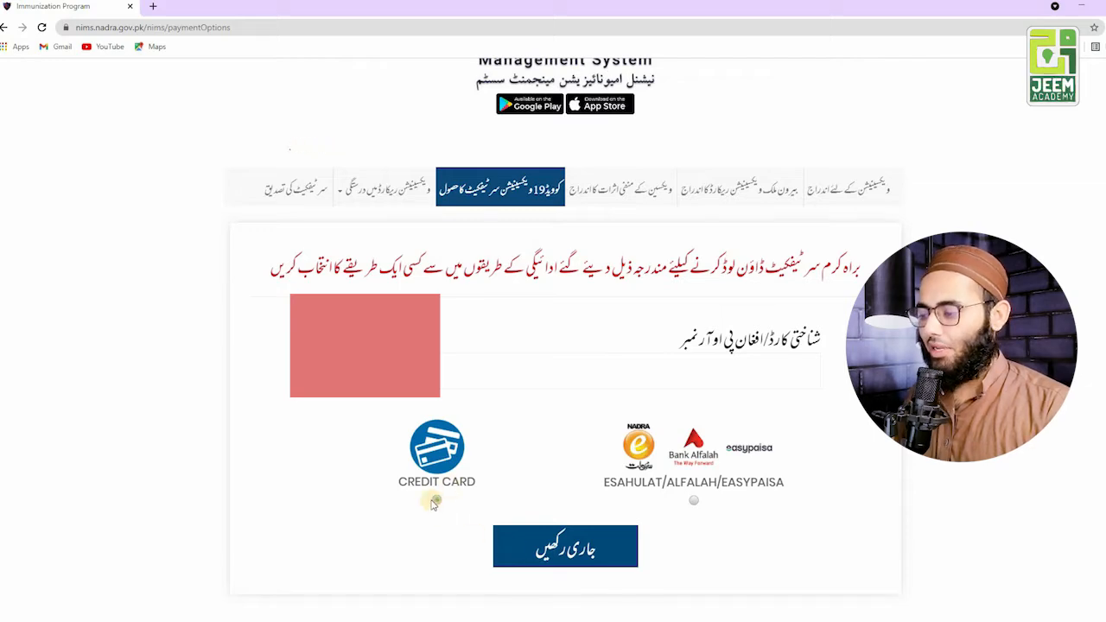
pyautogui.click(563, 541)
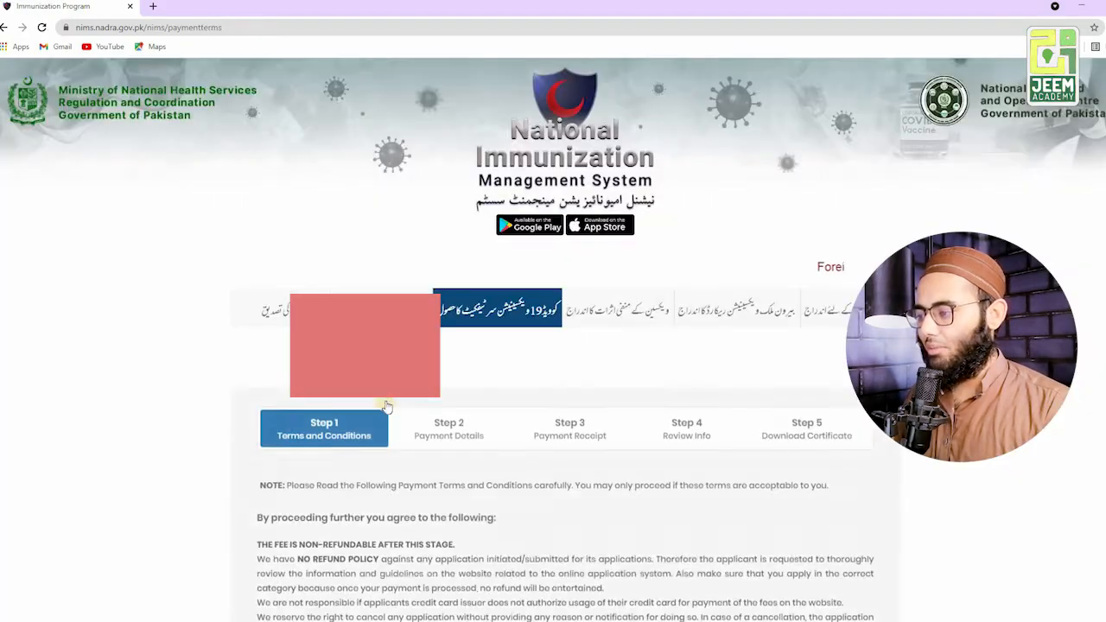
# Accept the payment terms and conditions and continue to the payment details form.
pyautogui.scroll(-1, 375, 403)
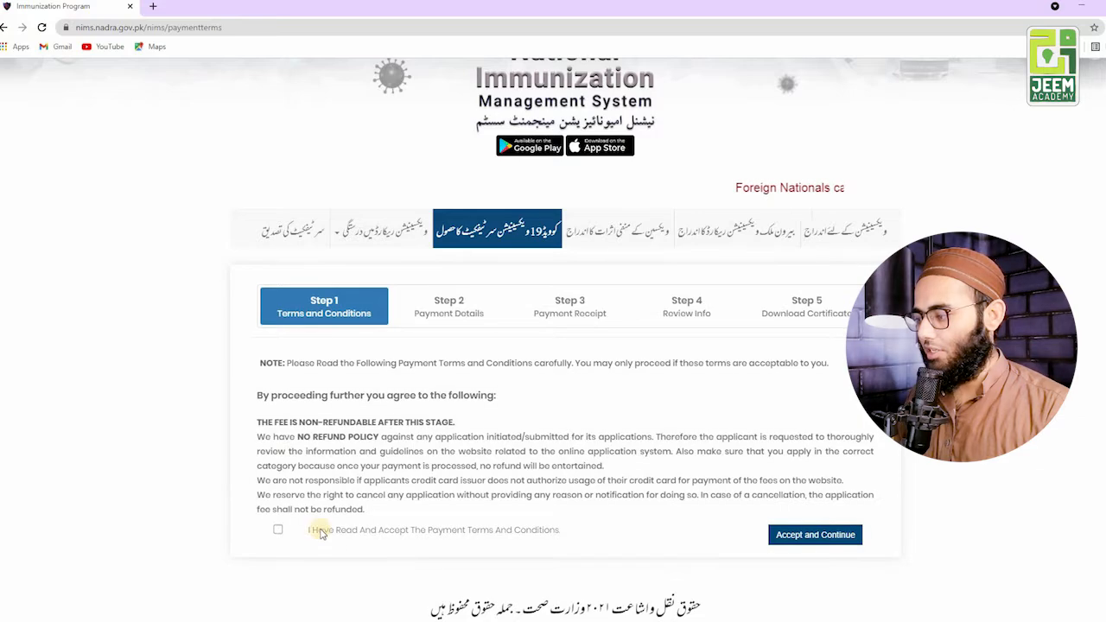
pyautogui.click(277, 529)
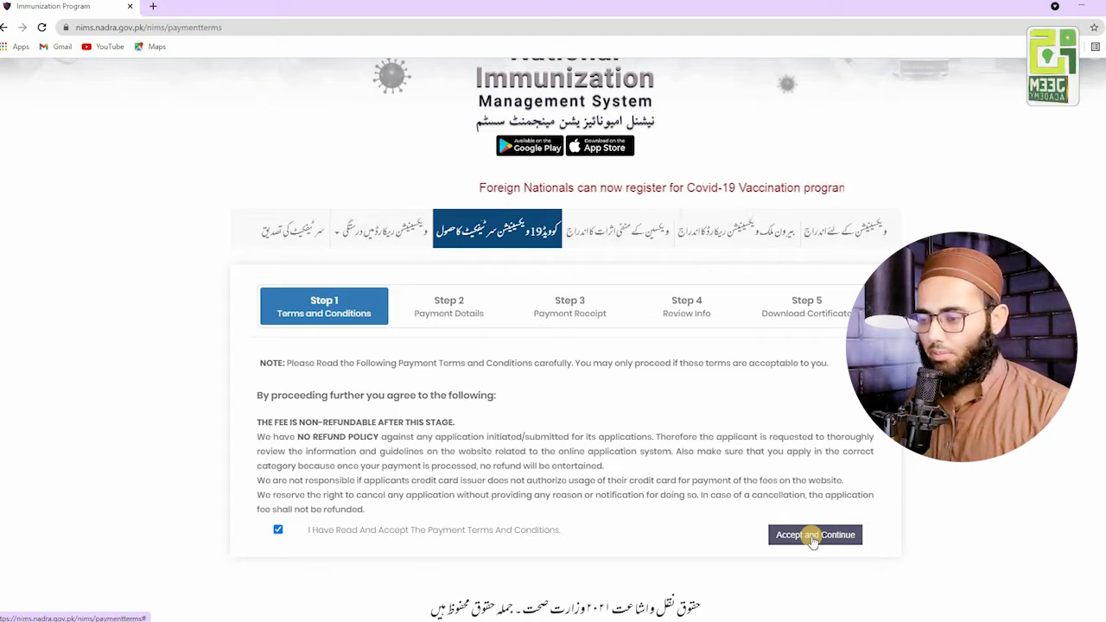
pyautogui.click(812, 538)
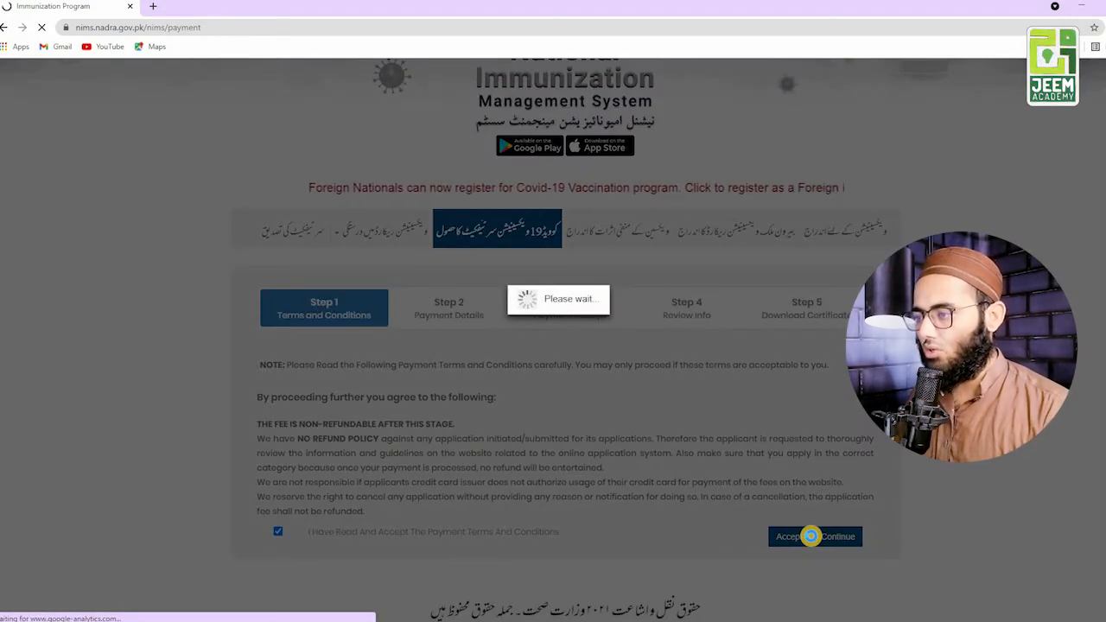
pyautogui.scroll(-3, 519, 527)
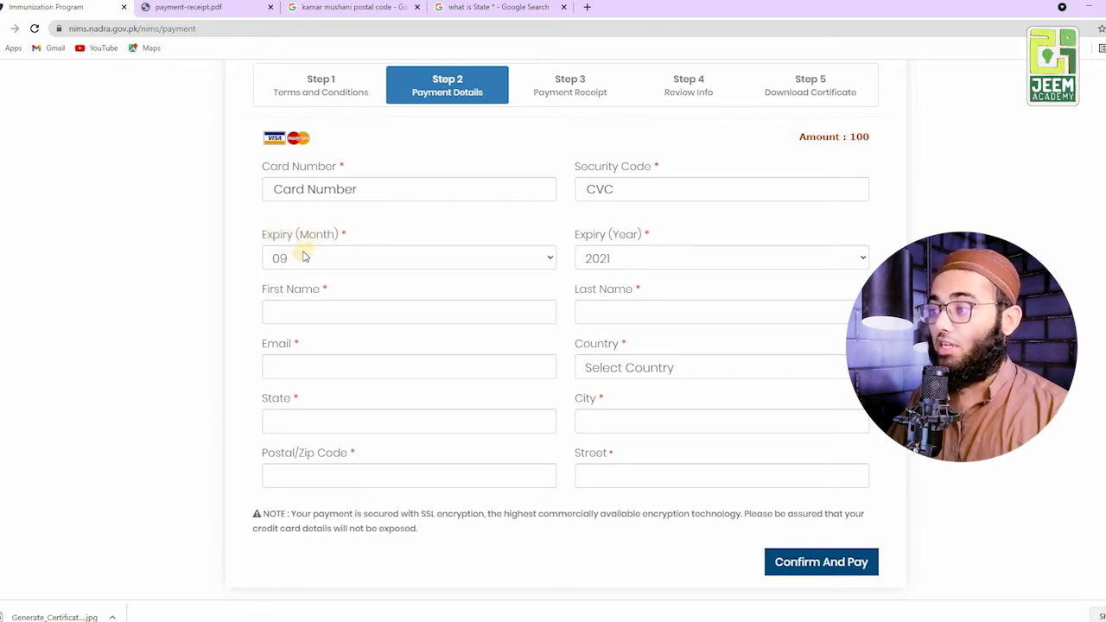
pyautogui.click(338, 259)
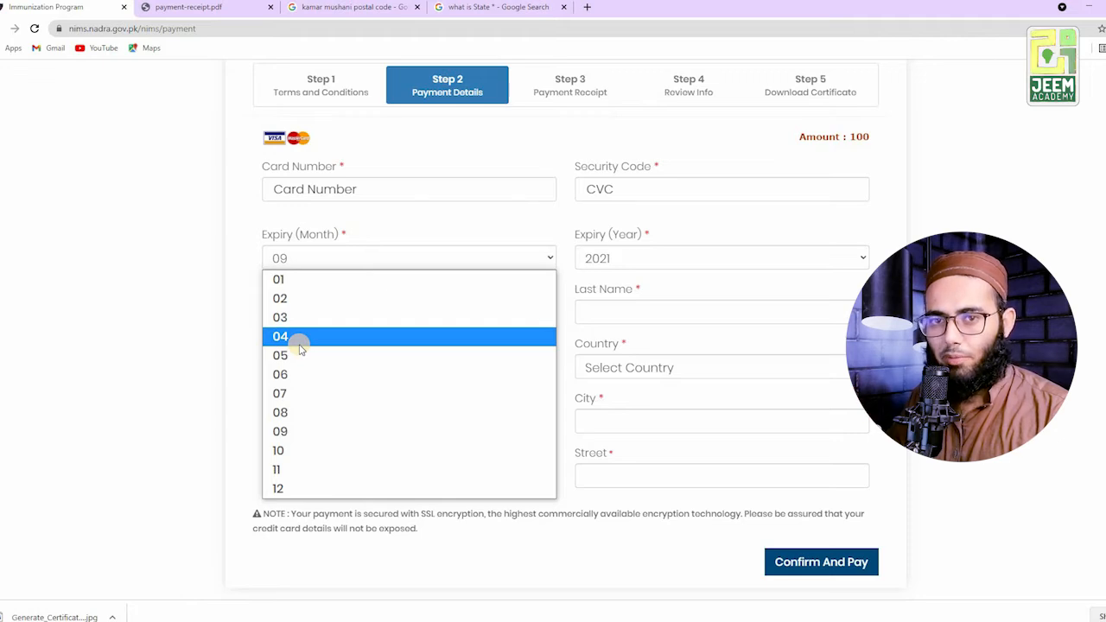
pyautogui.click(628, 263)
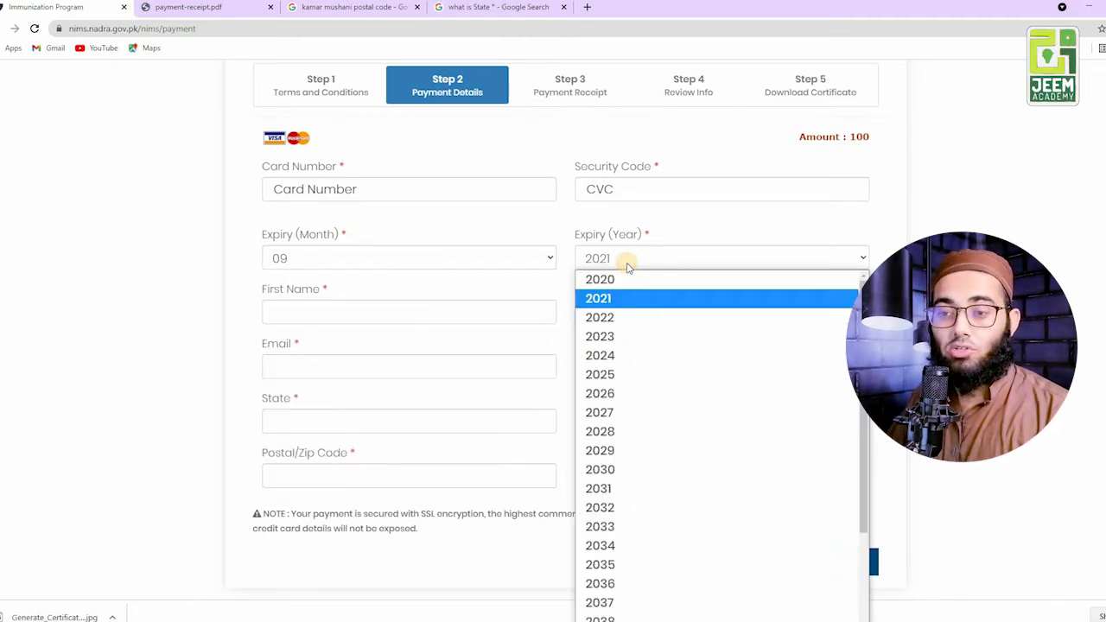
pyautogui.click(729, 219)
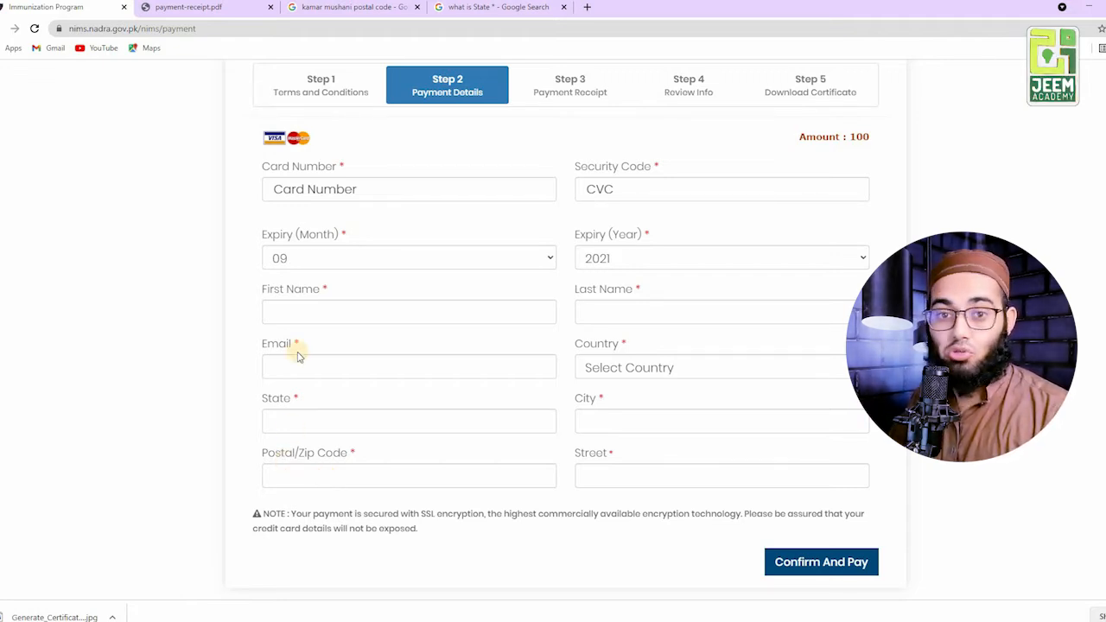
# Open a new browser tab and get Google's search ready for a query.
pyautogui.click(587, 7)
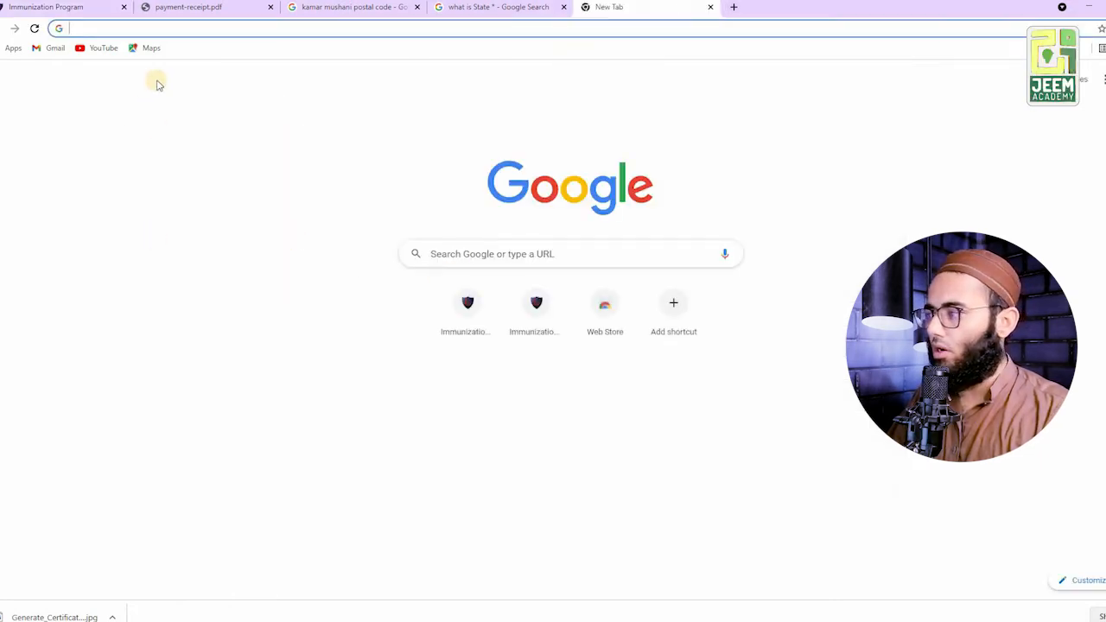
pyautogui.click(451, 256)
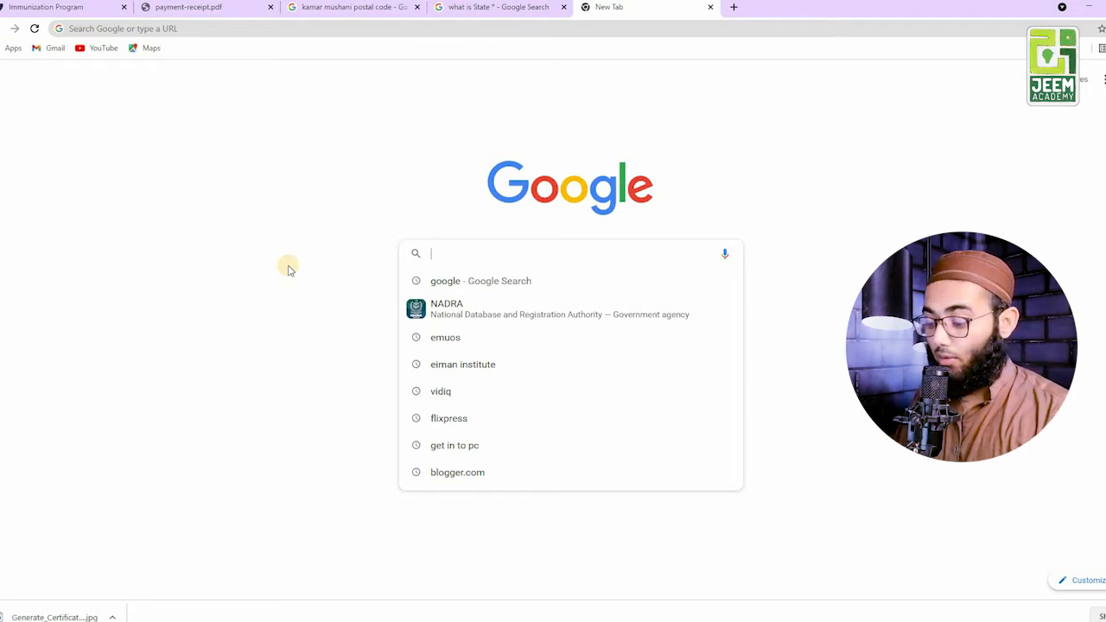
pyautogui.write('کاراچھی')
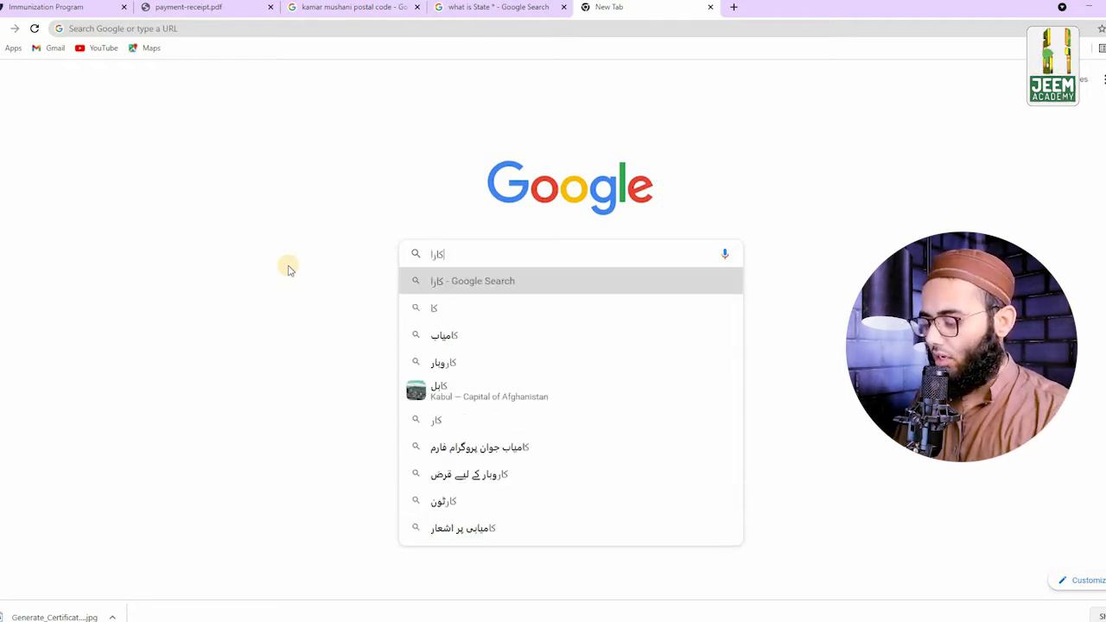
pyautogui.press('BackSpace')
pyautogui.press('BackSpace')
pyautogui.press('BackSpace')
pyautogui.press('BackSpace')
pyautogui.press('BackSpace')
pyautogui.press('BackSpace')
pyautogui.press('BackSpace')
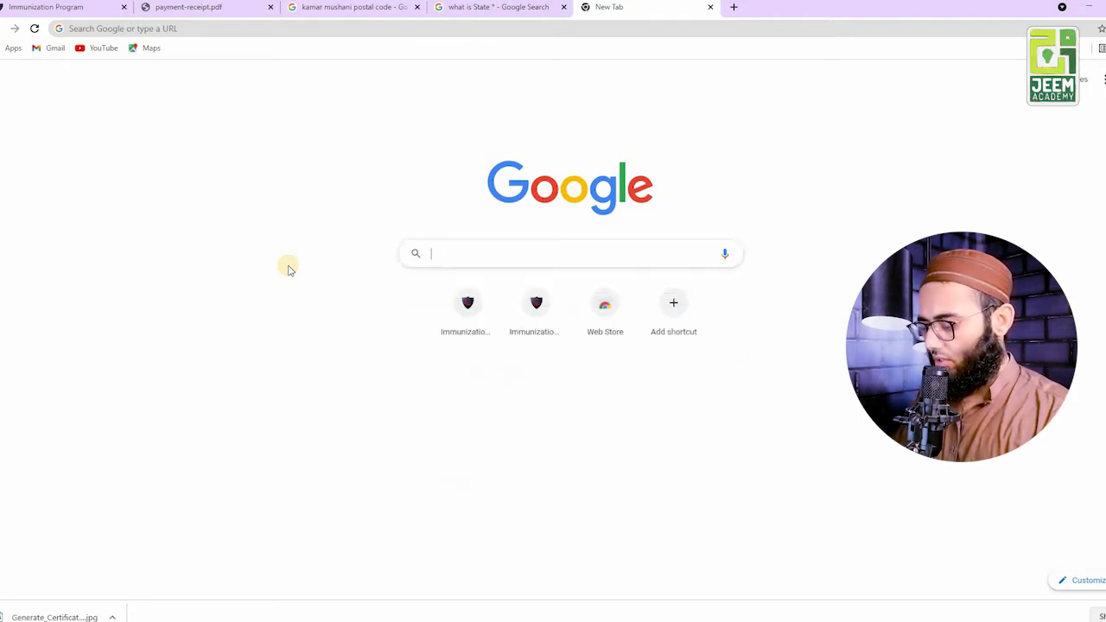
# Search Google for "karachi postal code".
pyautogui.write('karac')
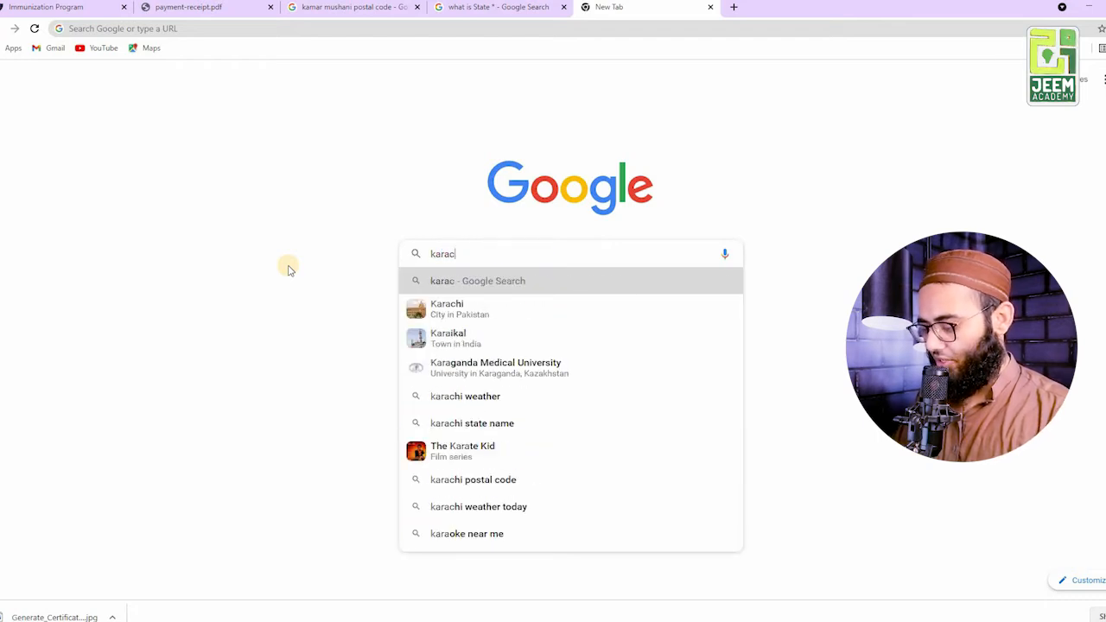
pyautogui.write('hi postal ')
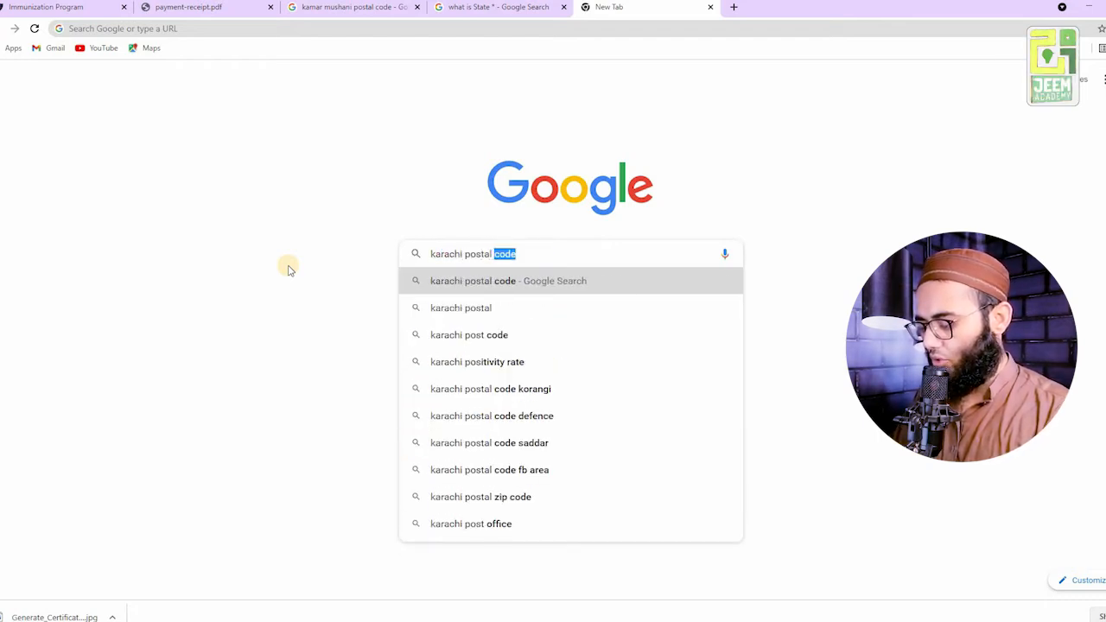
pyautogui.write('code')
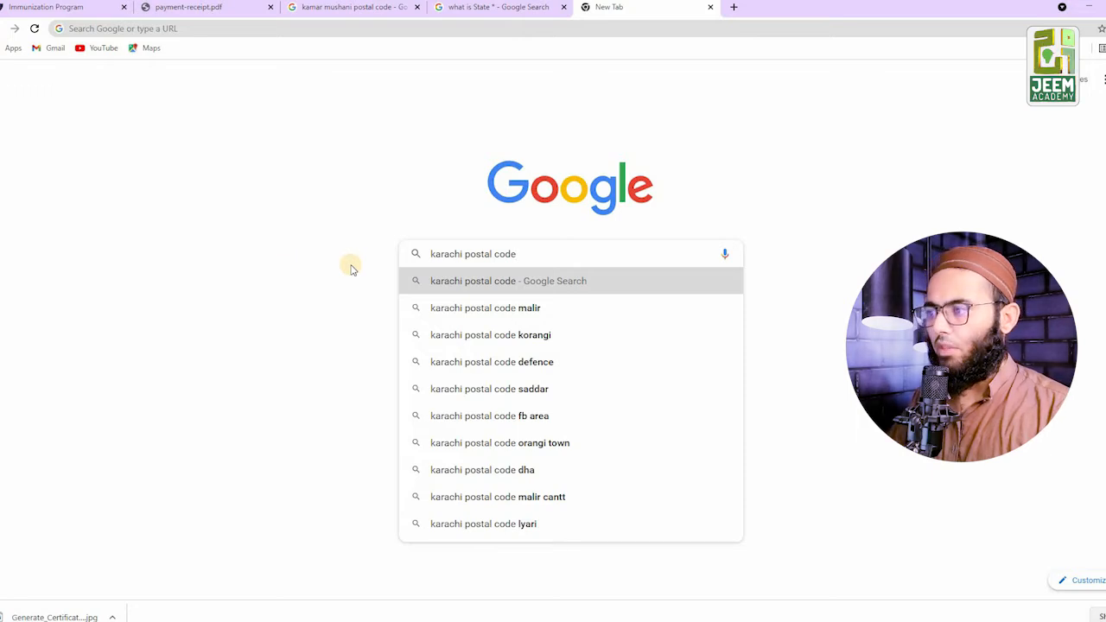
pyautogui.press('Return')
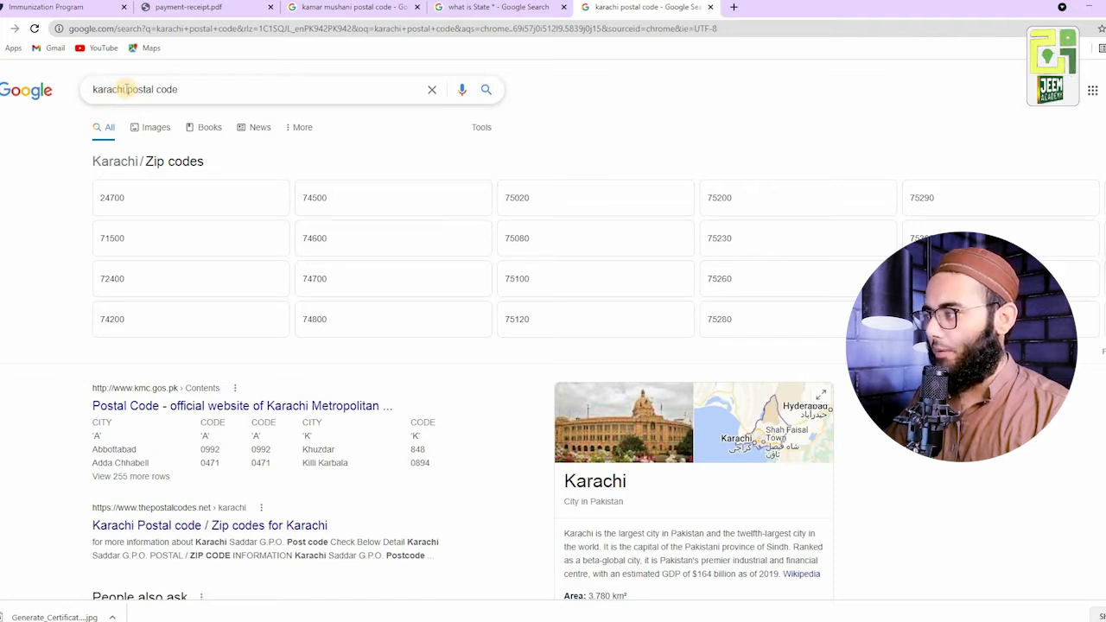
# Refine the Google search to "karachi postal code defence".
pyautogui.click(197, 88)
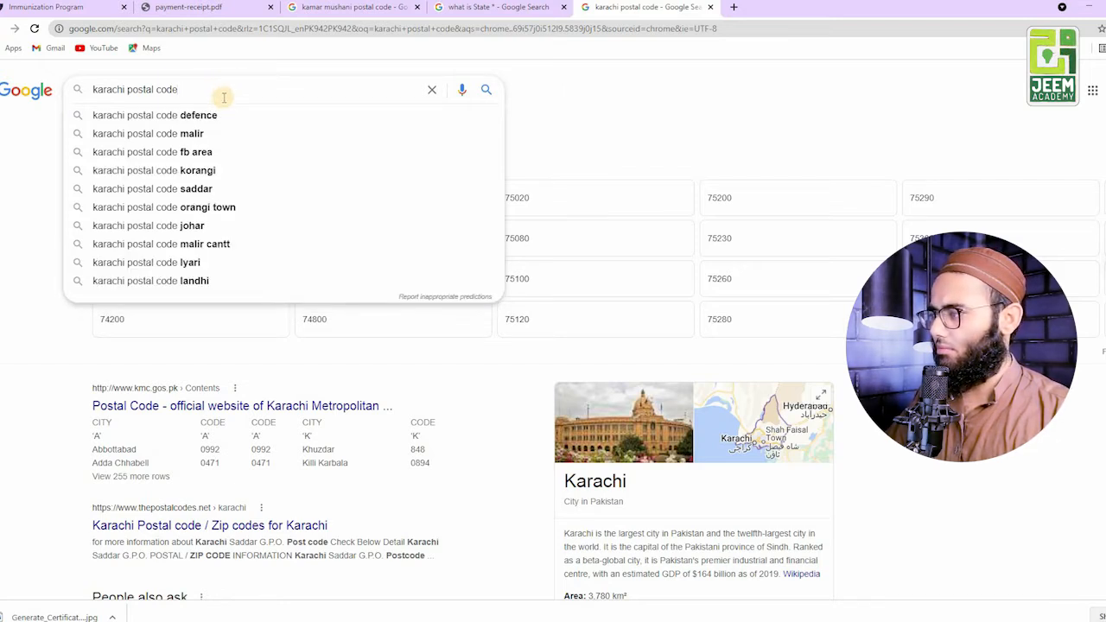
pyautogui.press('BackSpace')
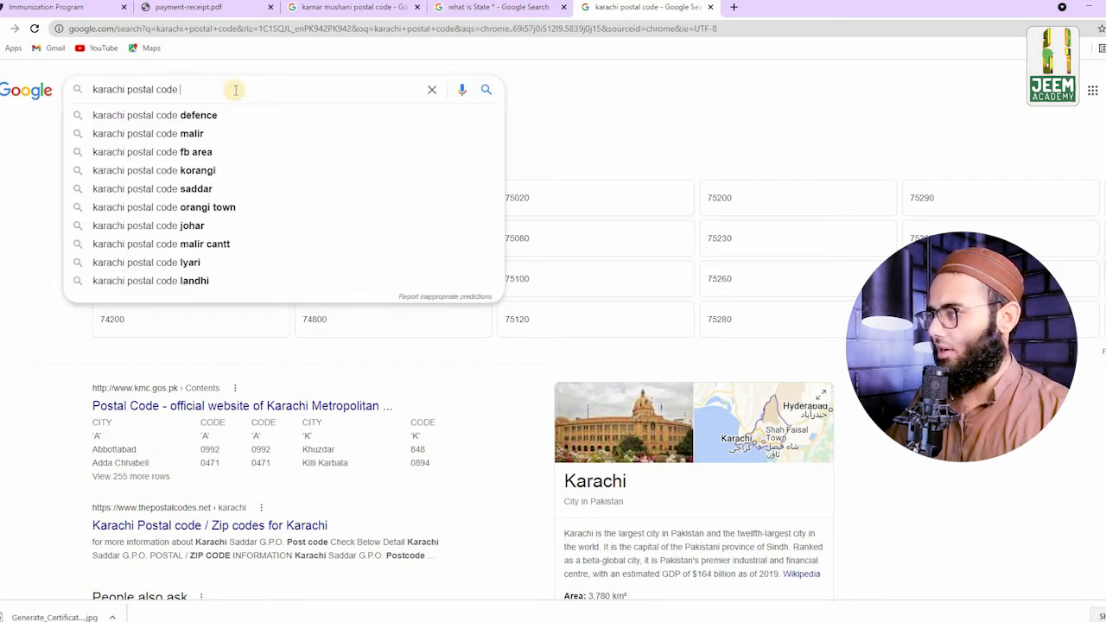
pyautogui.click(185, 115)
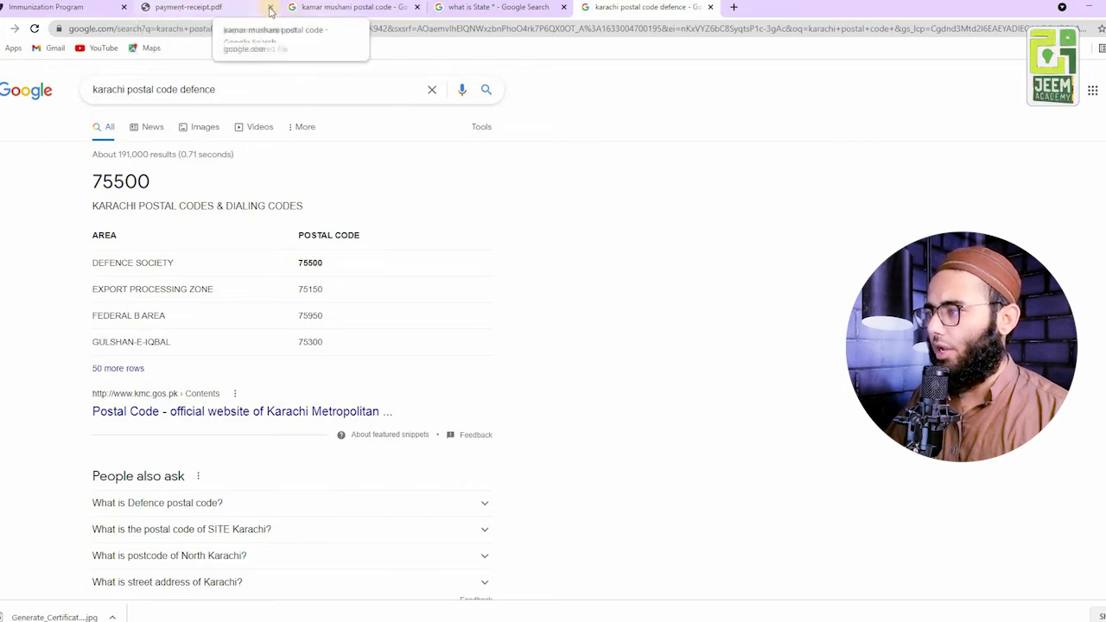
# Return to the certificate's payment form, complete the credit card and billing details, and confirm the payment.
pyautogui.click(52, 7)
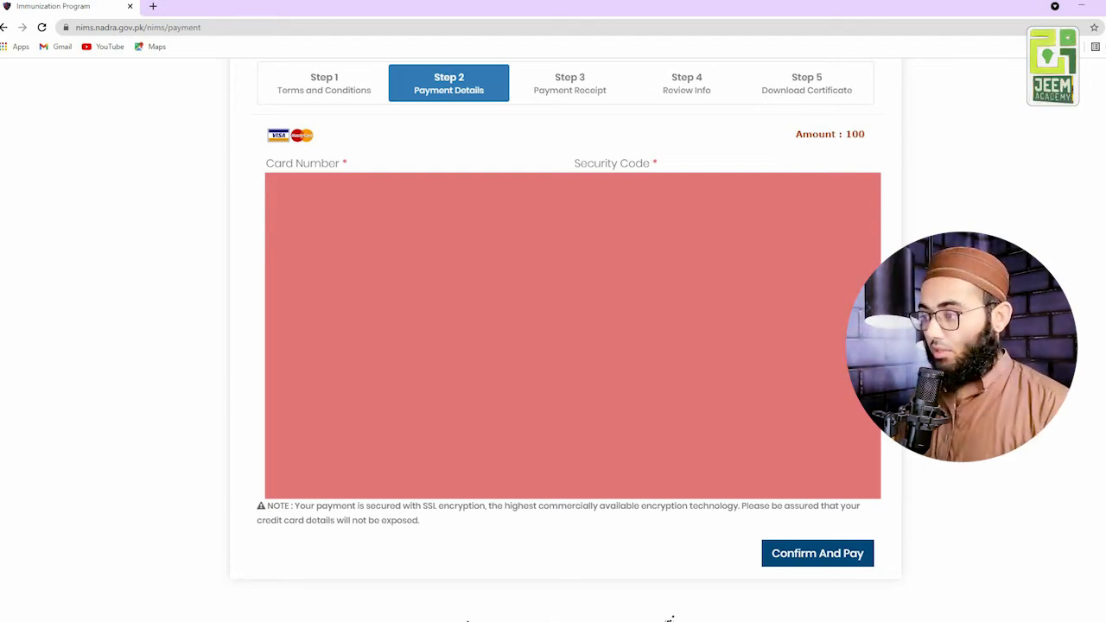
pyautogui.click(720, 250)
pyautogui.click(691, 349)
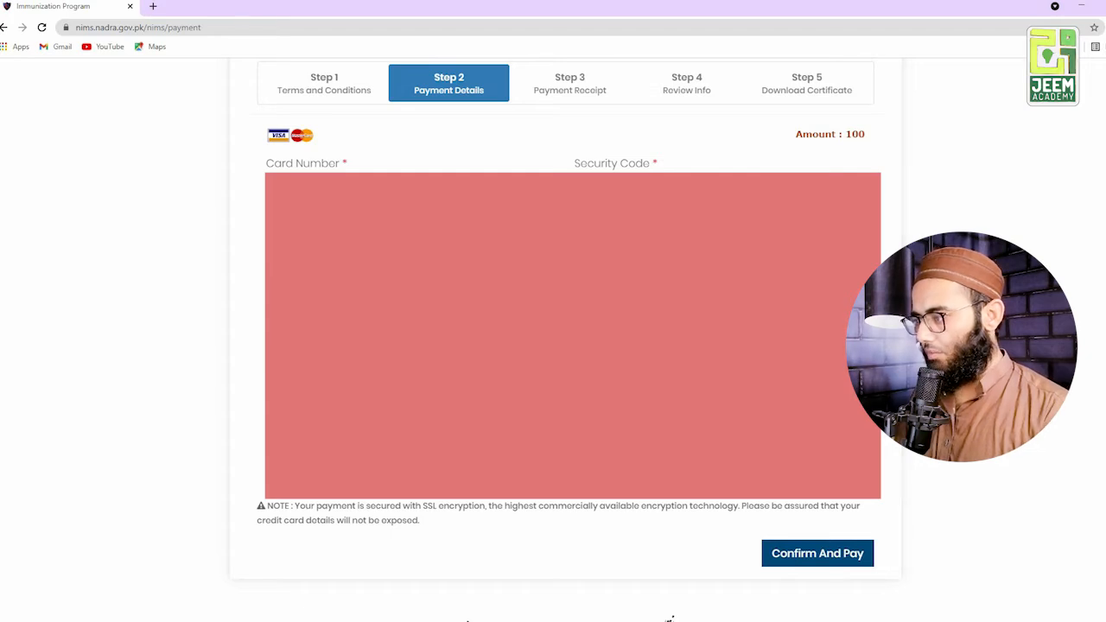
pyautogui.click(723, 391)
pyautogui.click(691, 346)
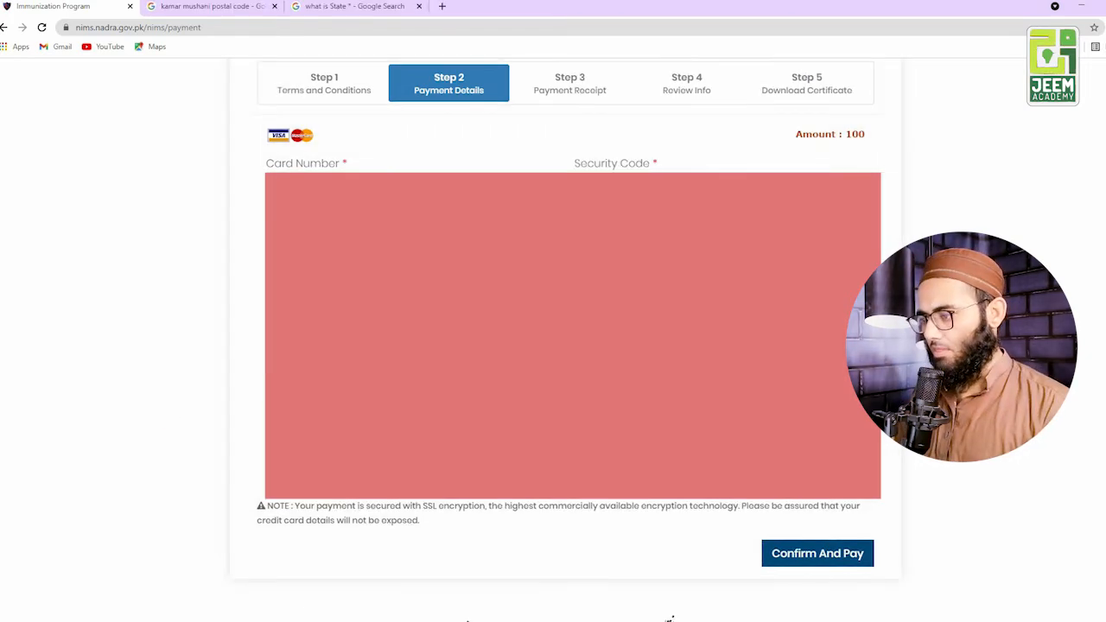
pyautogui.press('Tab')
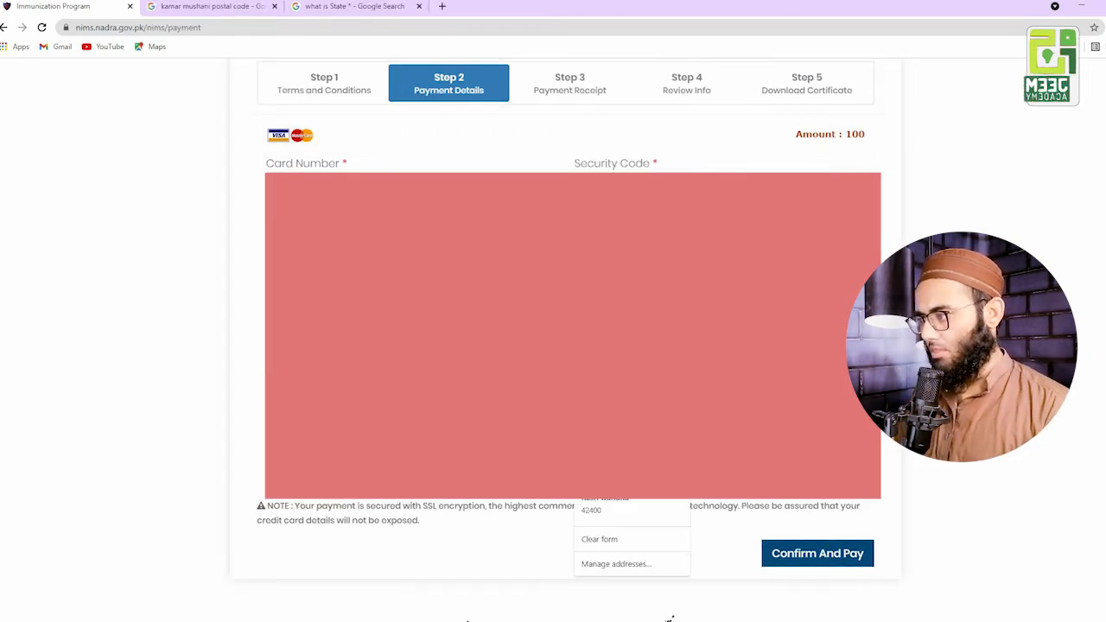
pyautogui.click(412, 250)
pyautogui.click(720, 249)
pyautogui.click(692, 349)
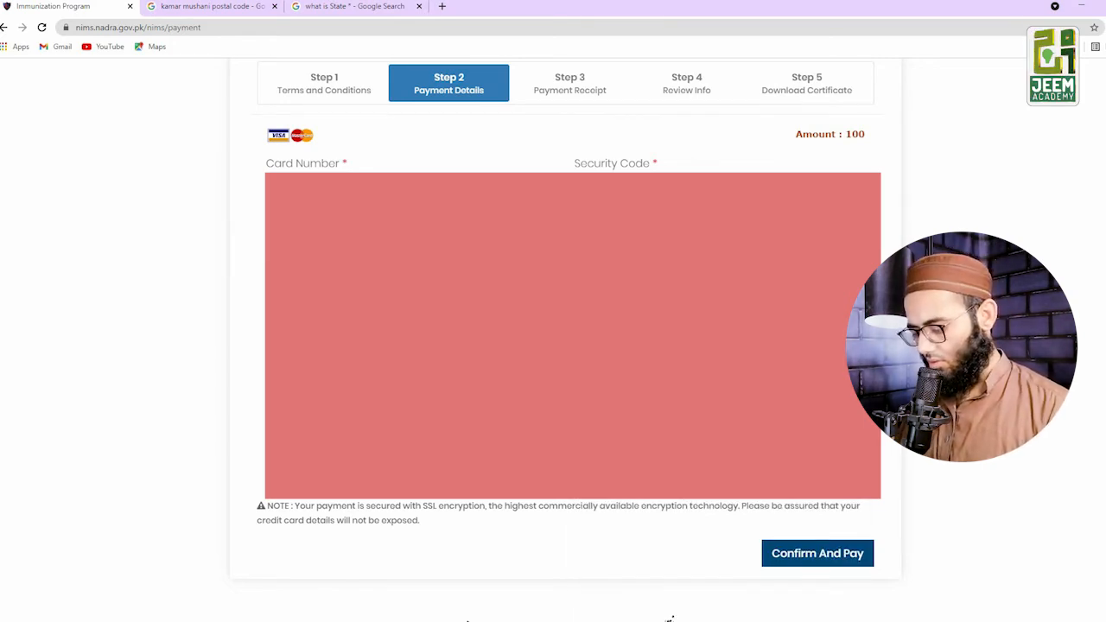
pyautogui.click(807, 551)
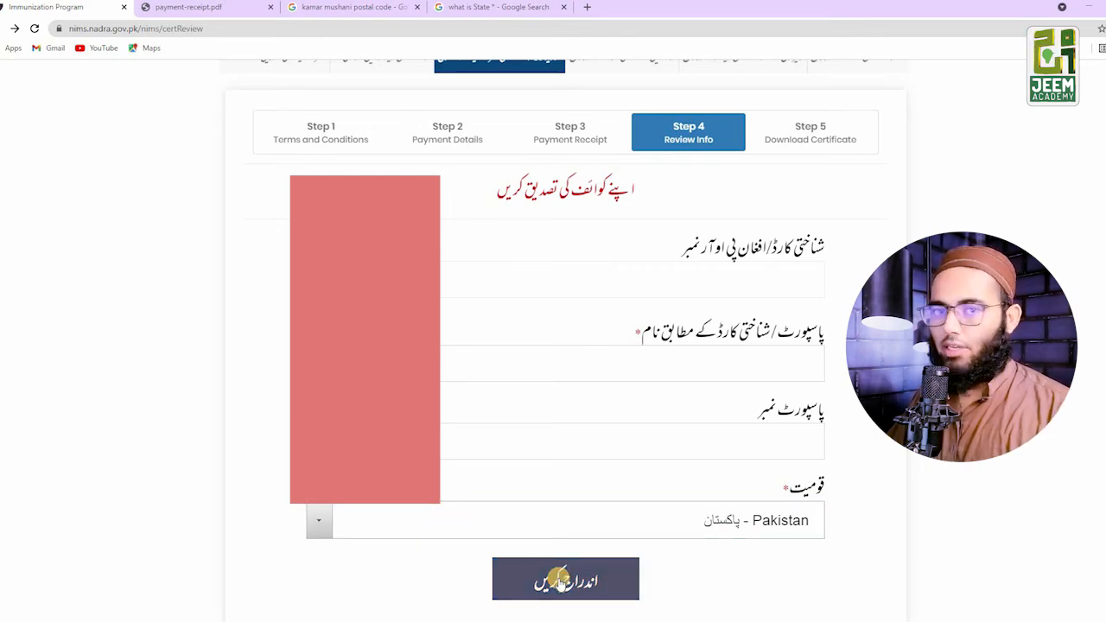
# Submit the reviewed applicant details with Pakistan as nationality, and download the vaccination certificate.
pyautogui.click(560, 582)
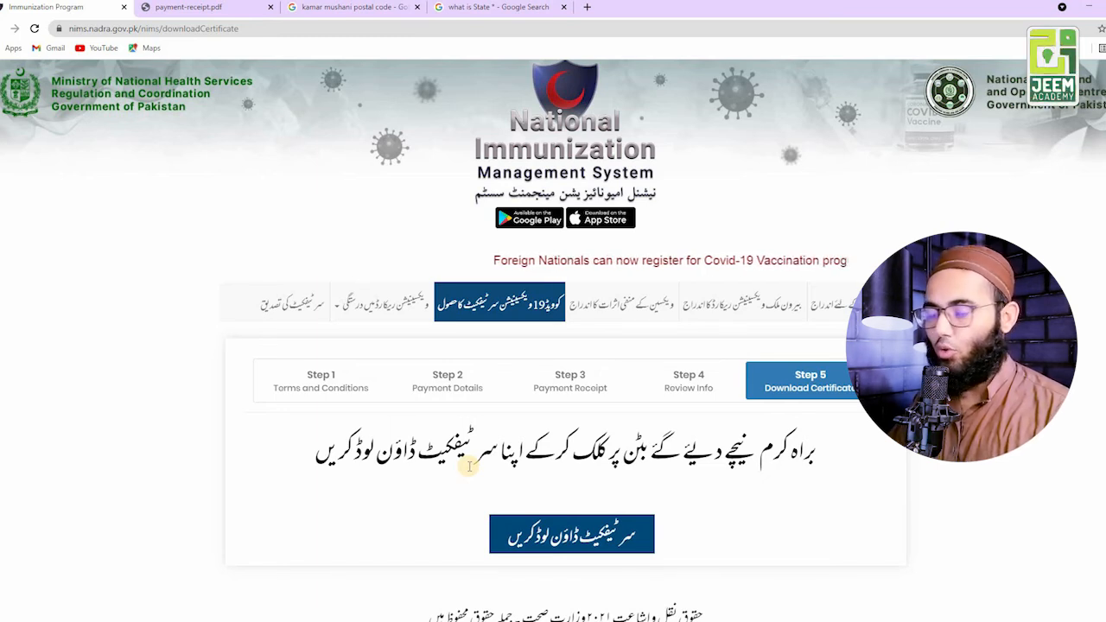
pyautogui.click(562, 537)
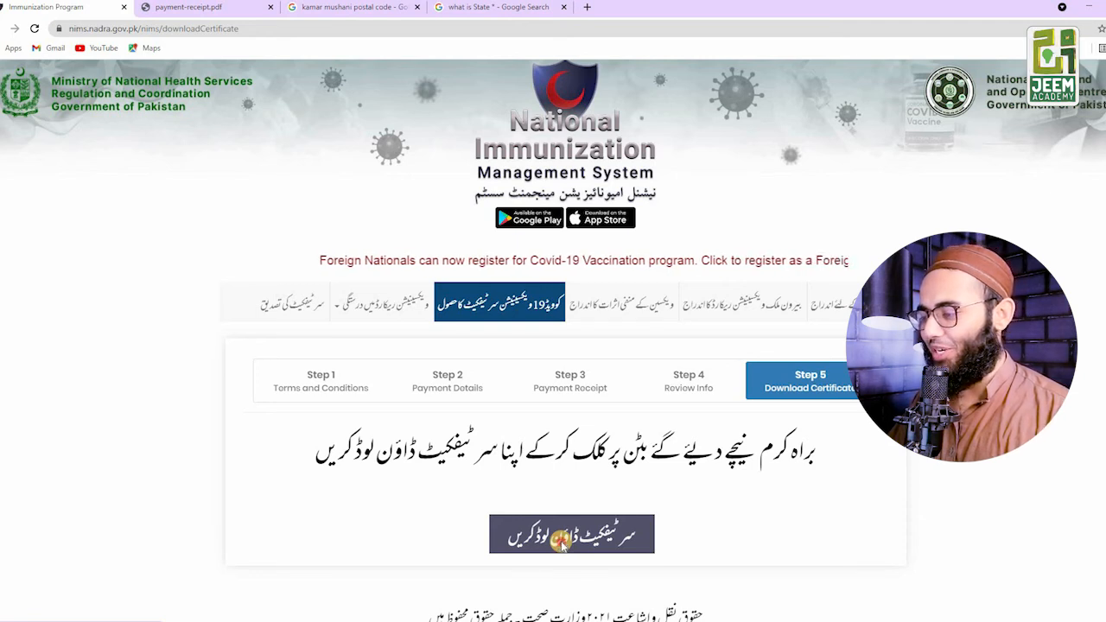